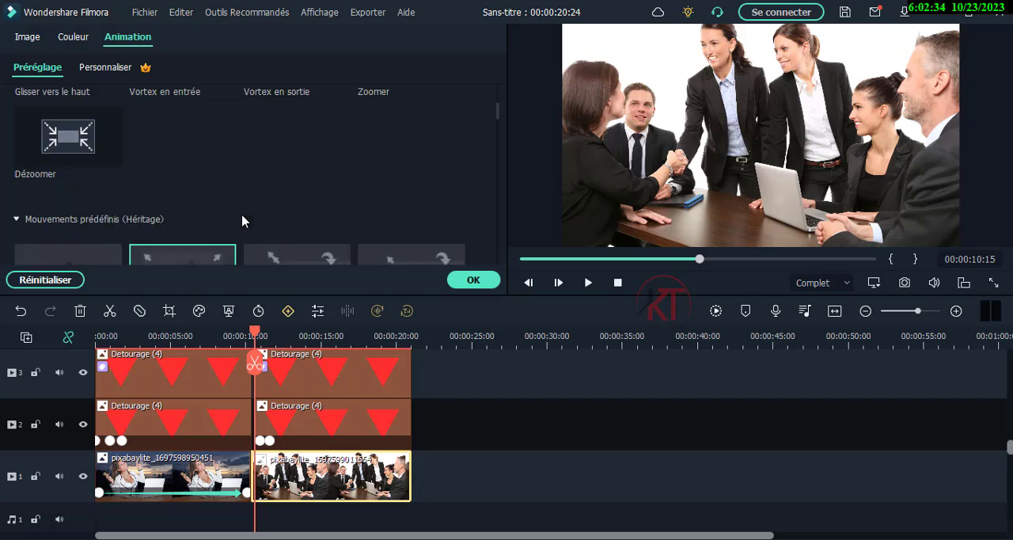
{"action": "scroll", "coordinate": [243, 221], "scroll_direction": "up", "scroll_amount": 2}
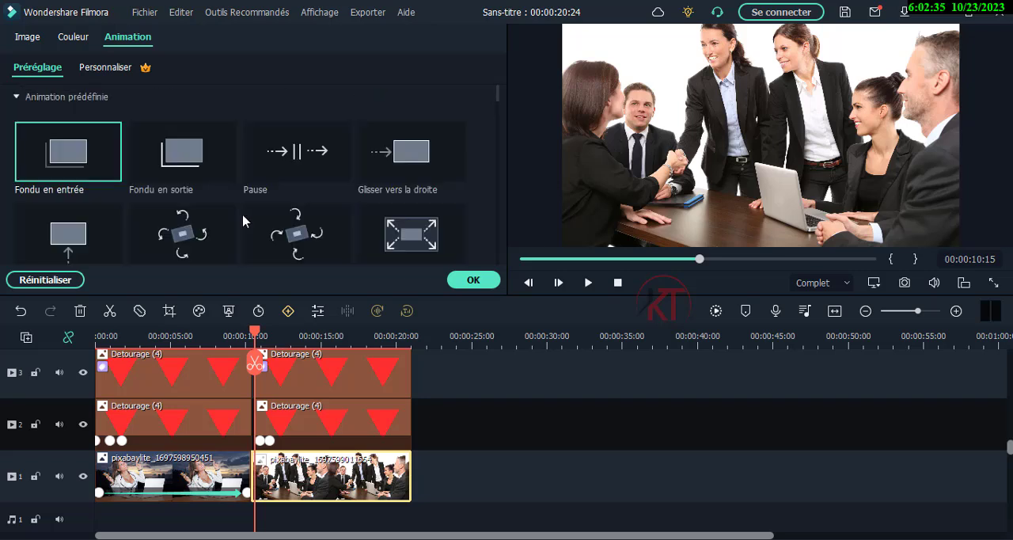
{"action": "left_click", "coordinate": [409, 239]}
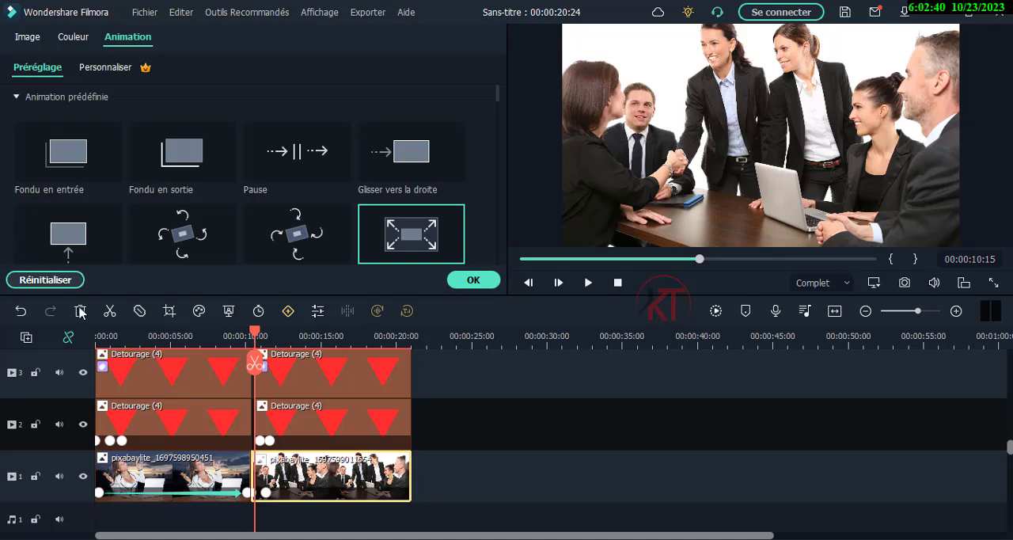
{"action": "left_click", "coordinate": [46, 280]}
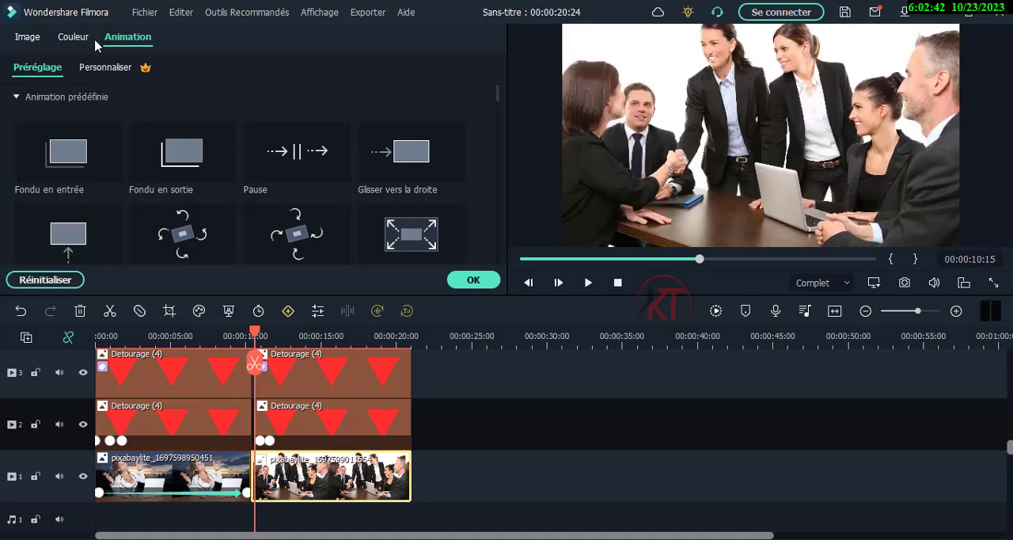
- Add a custom animation keyframe at the start of the meeting image and scale it to 131% at 00:00:20:19
{"action": "left_click", "coordinate": [106, 68]}
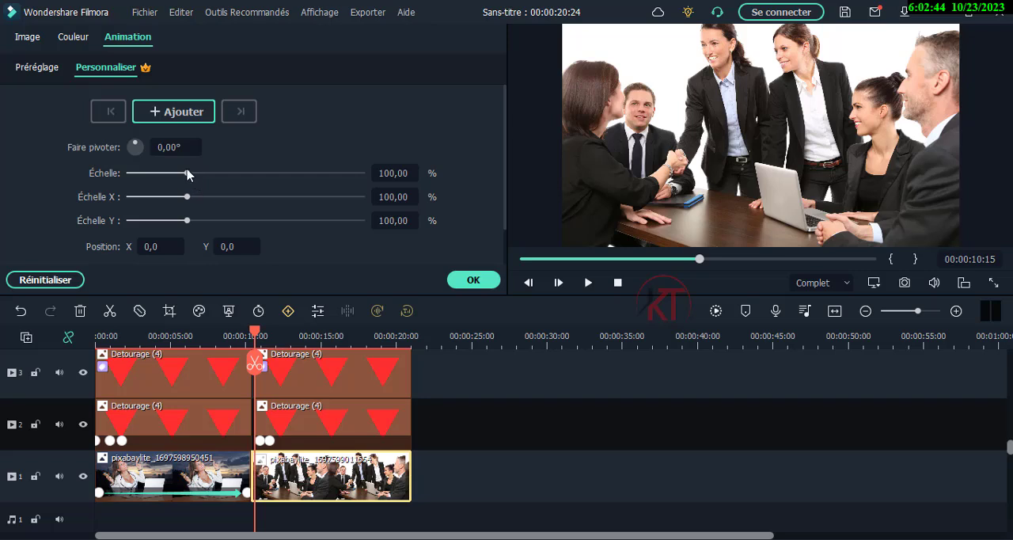
{"action": "left_click", "coordinate": [189, 110]}
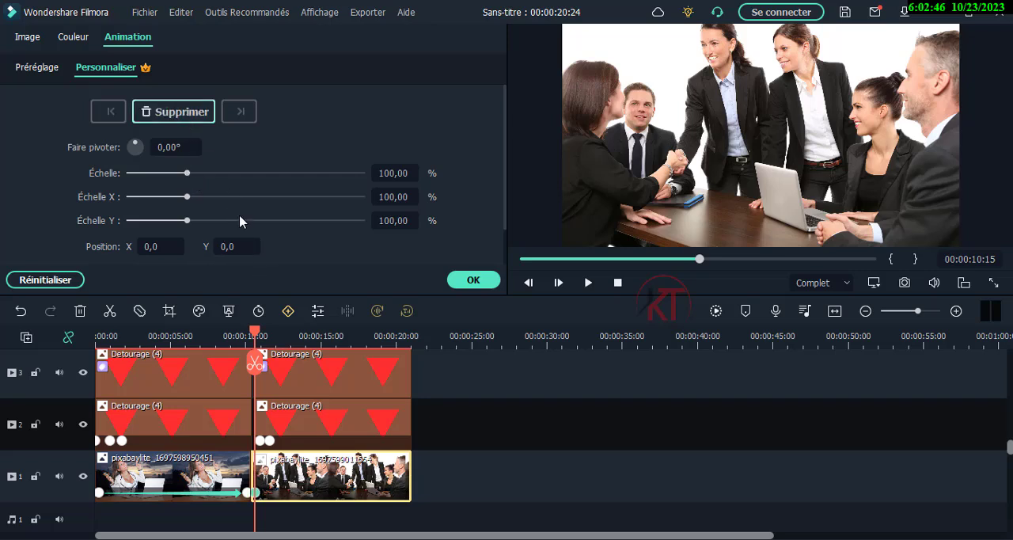
{"action": "left_click_drag", "start_coordinate": [256, 332], "coordinate": [408, 339]}
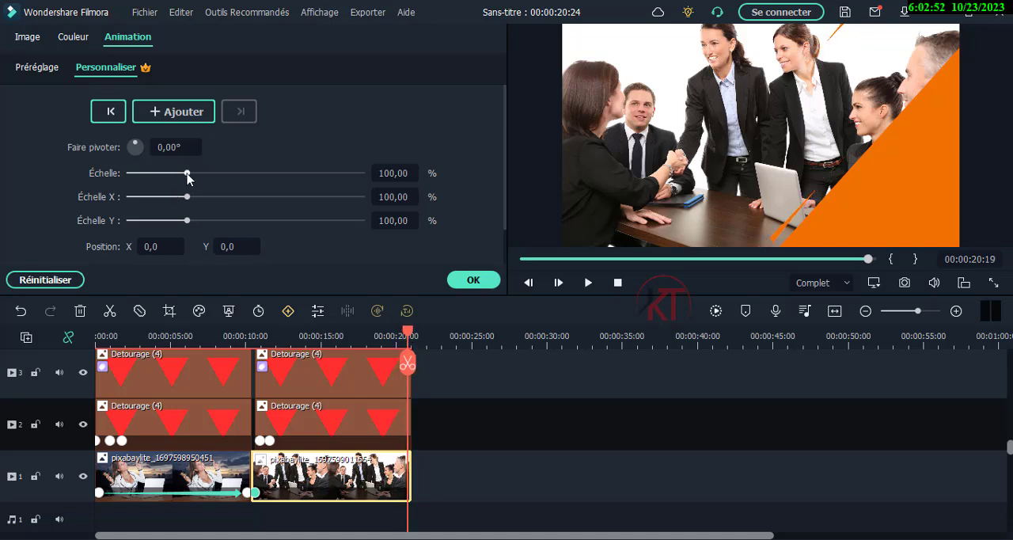
{"action": "left_click_drag", "start_coordinate": [188, 178], "coordinate": [207, 177]}
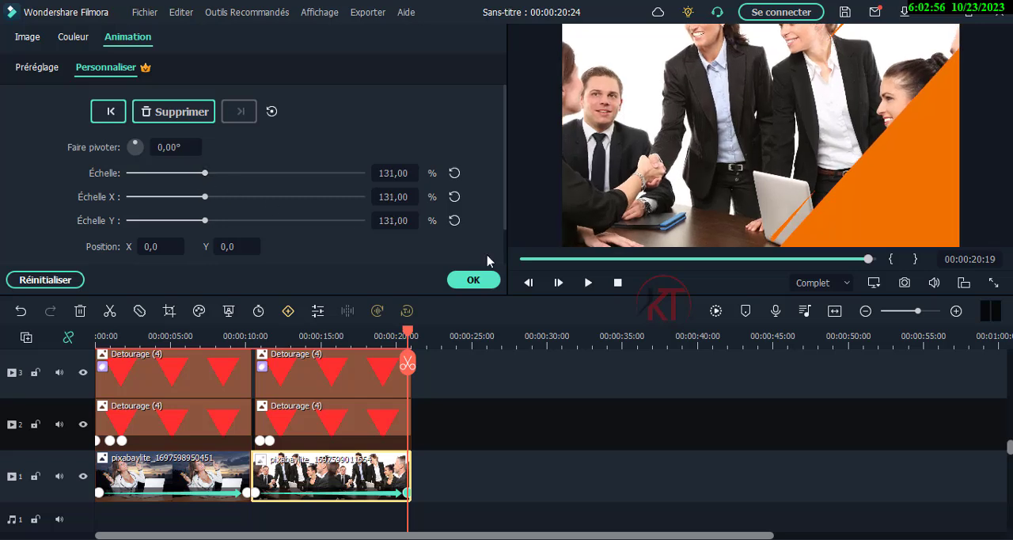
- Set the meeting image's Y position to -64 at the end keyframe and accept the animation
{"action": "left_click", "coordinate": [702, 148]}
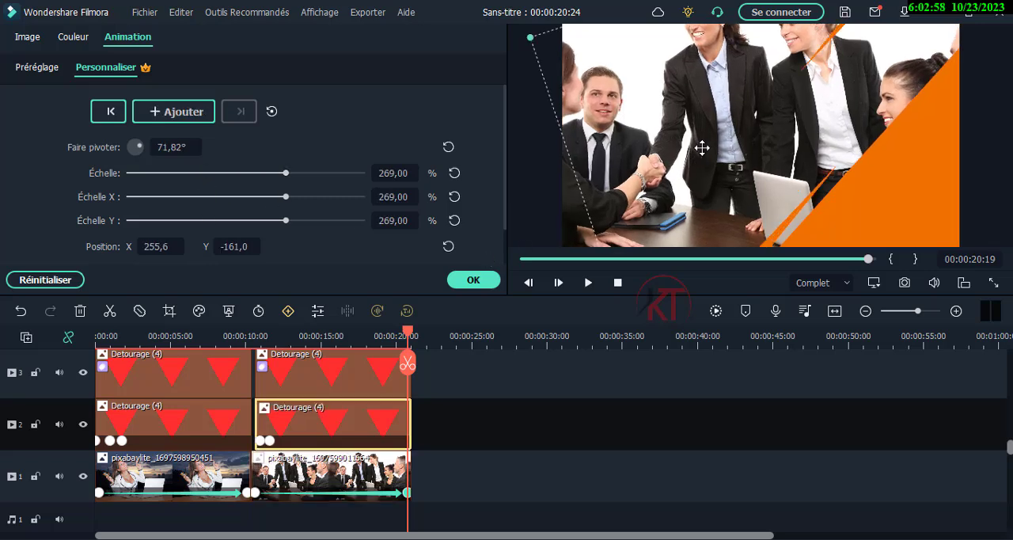
{"action": "left_click", "coordinate": [575, 232]}
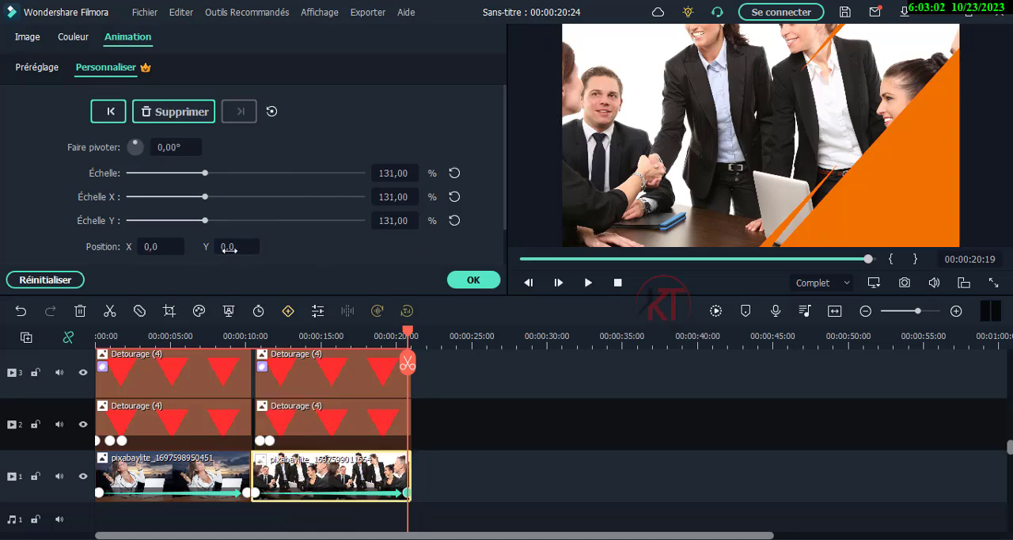
{"action": "left_click_drag", "start_coordinate": [235, 246], "coordinate": [184, 246]}
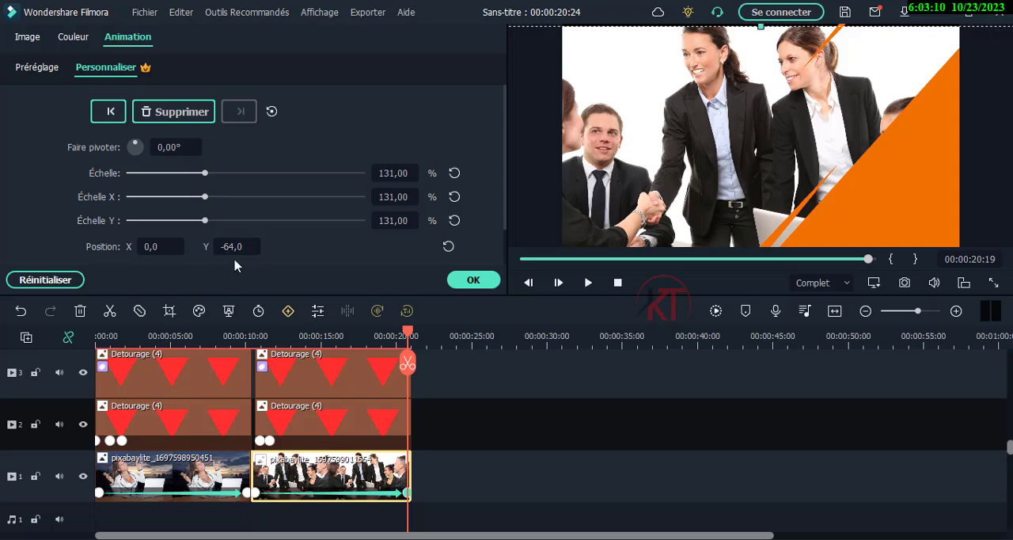
{"action": "left_click", "coordinate": [474, 281]}
- Play back the start of the second scene to check the meeting image's animation
{"action": "left_click_drag", "start_coordinate": [408, 339], "coordinate": [247, 337]}
{"action": "left_click", "coordinate": [590, 283]}
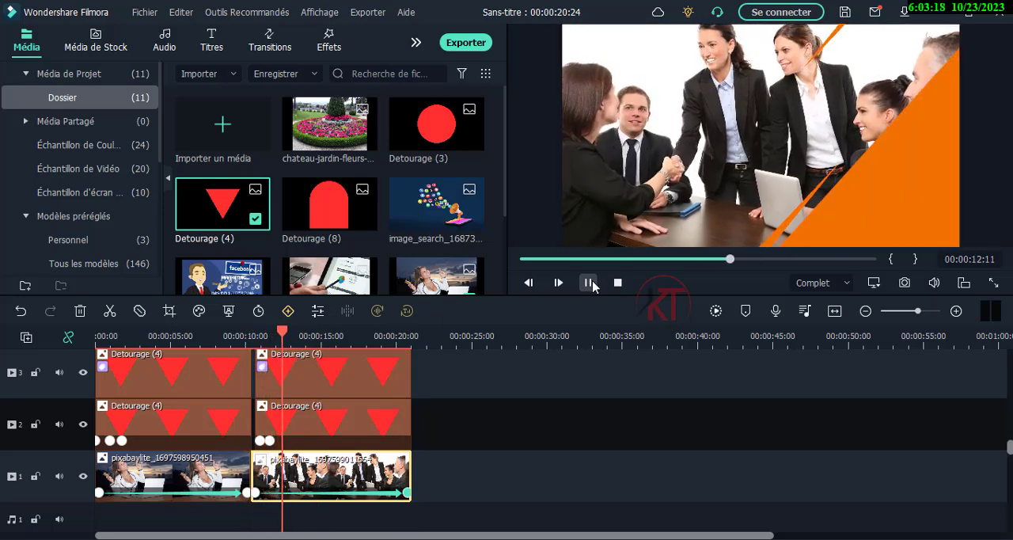
{"action": "left_click", "coordinate": [588, 283]}
- Duplicate the Voyage Chic title on track 5, placing the copy over the second scene at 00:00:12:23
{"action": "scroll", "coordinate": [237, 364], "scroll_direction": "up", "scroll_amount": 3}
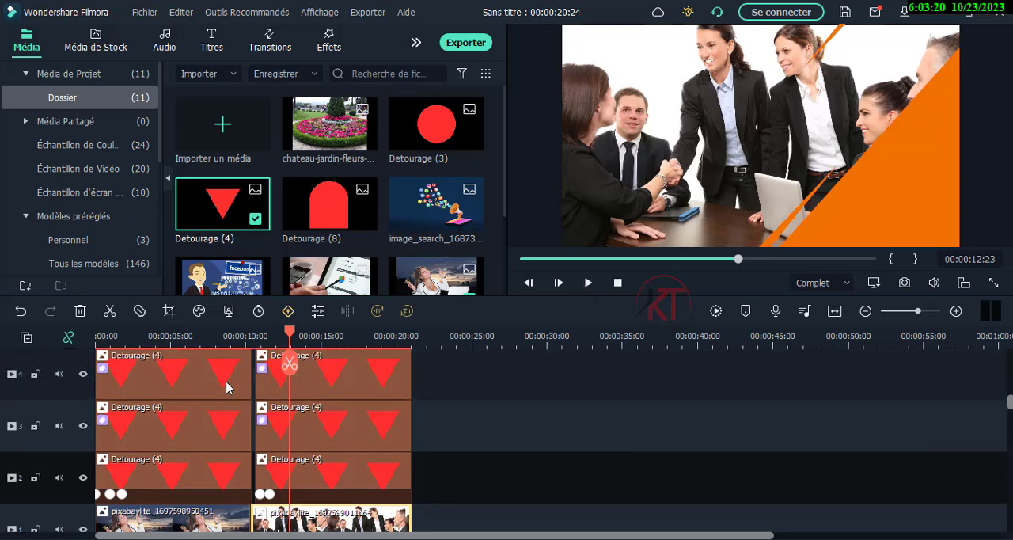
{"action": "left_click", "coordinate": [147, 389]}
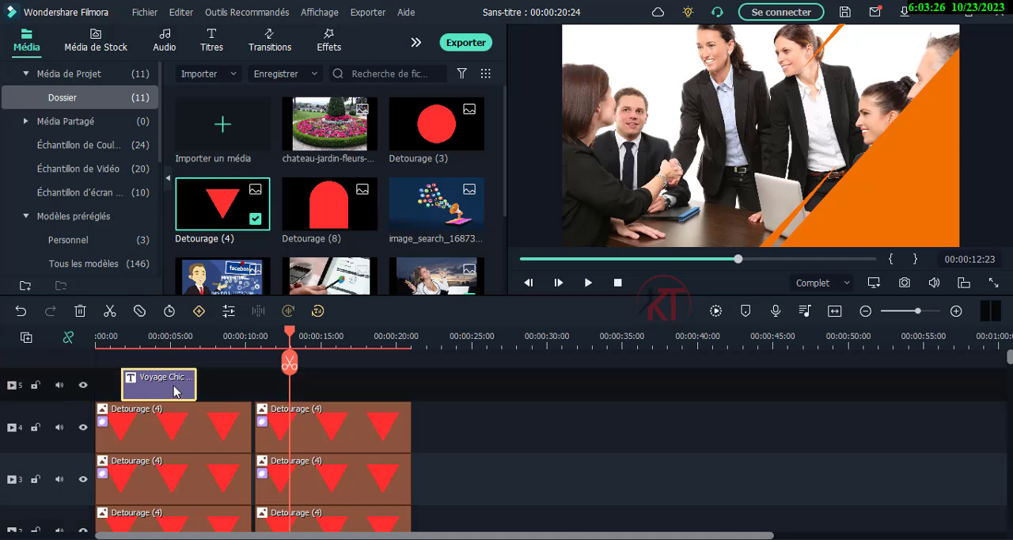
{"action": "key", "text": "ctrl+v"}
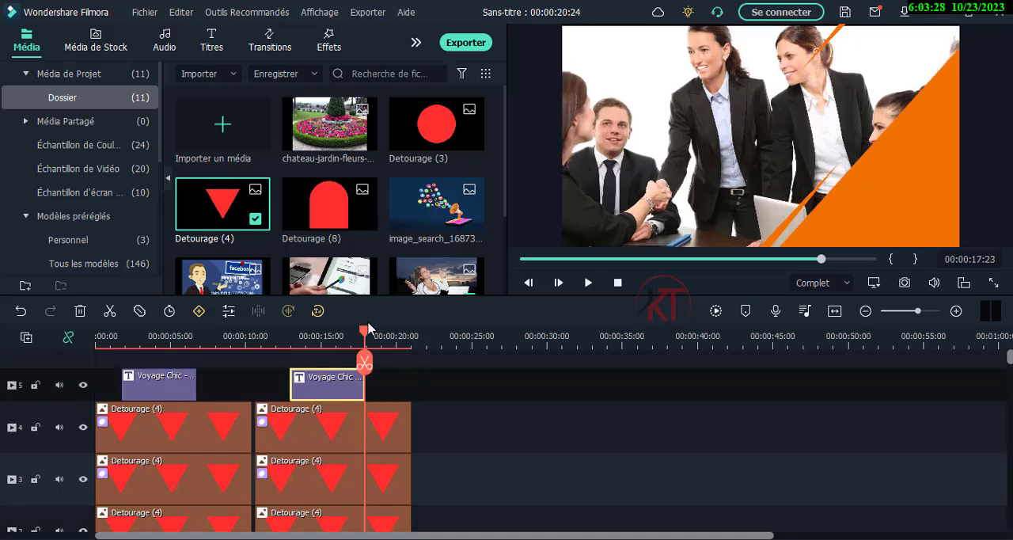
- Move the duplicated title's Filmora text onto the orange triangle in the lower corner of the second scene
{"action": "left_click_drag", "start_coordinate": [371, 333], "coordinate": [290, 332]}
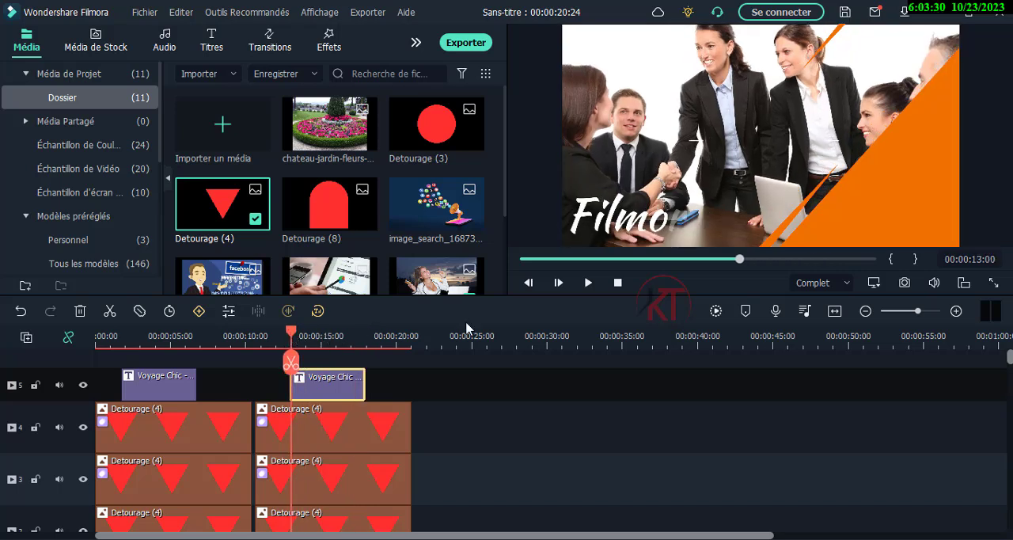
{"action": "left_click", "coordinate": [329, 336]}
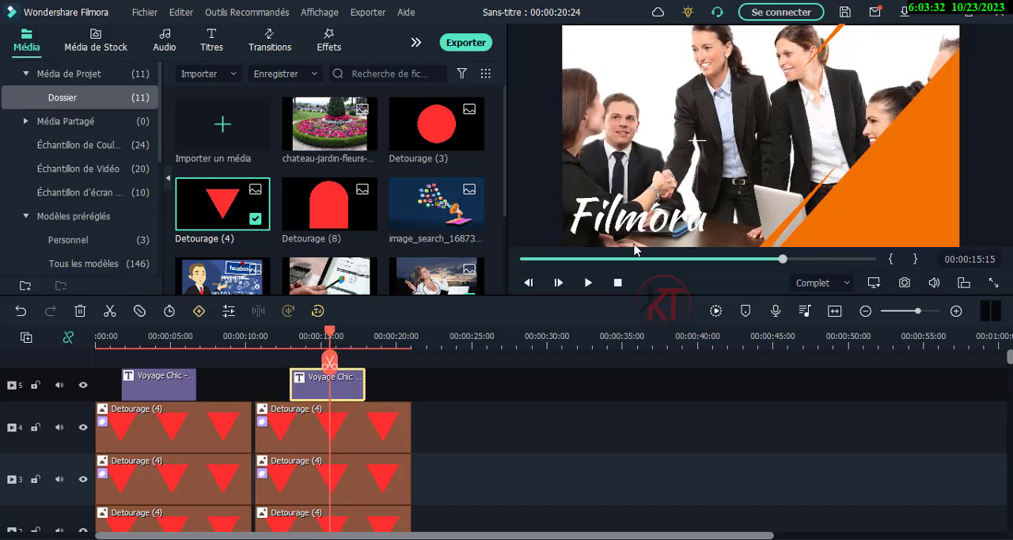
{"action": "left_click", "coordinate": [615, 224]}
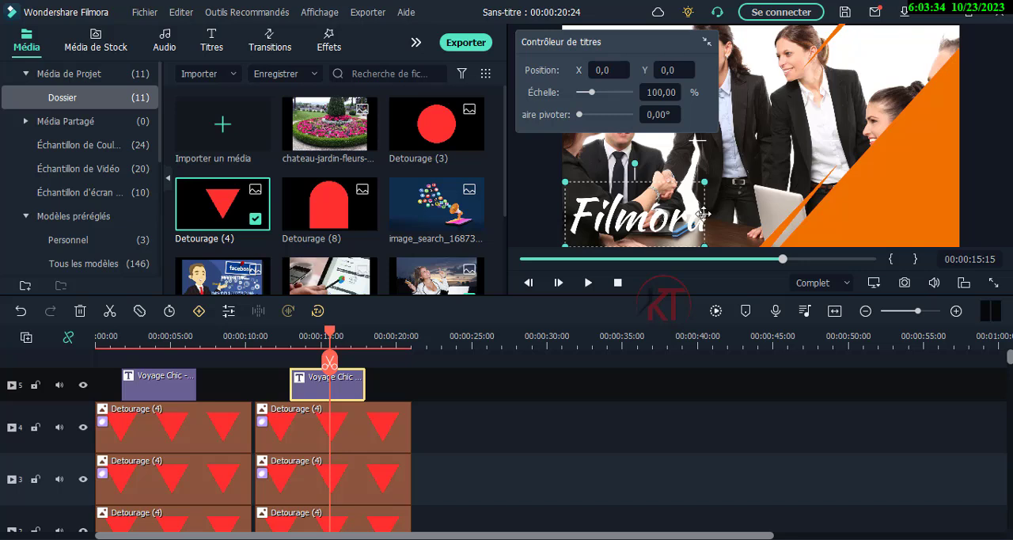
{"action": "left_click_drag", "start_coordinate": [702, 213], "coordinate": [877, 221]}
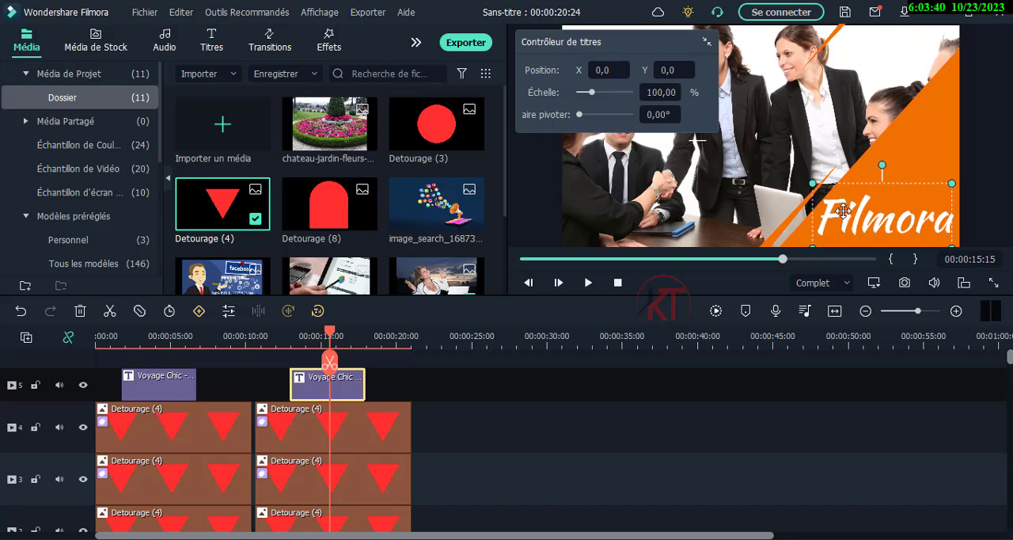
{"action": "left_click", "coordinate": [536, 186]}
{"action": "left_click", "coordinate": [485, 423]}
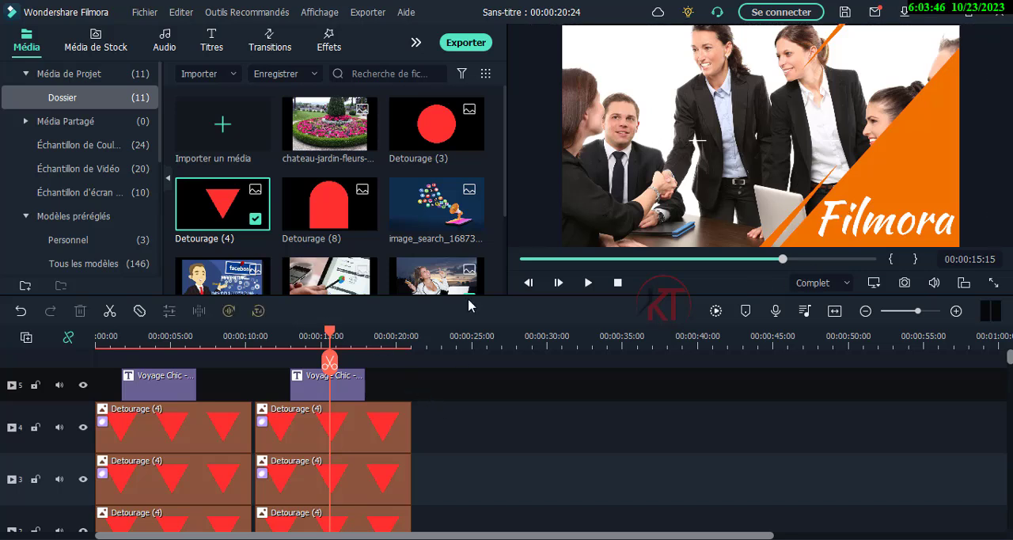
- Try the favourite business slideshow transition (Diaporama d'entreprise) at the end of the first Voyage Chic title, accepting the trial, and undo it
{"action": "left_click_drag", "start_coordinate": [329, 332], "coordinate": [243, 333]}
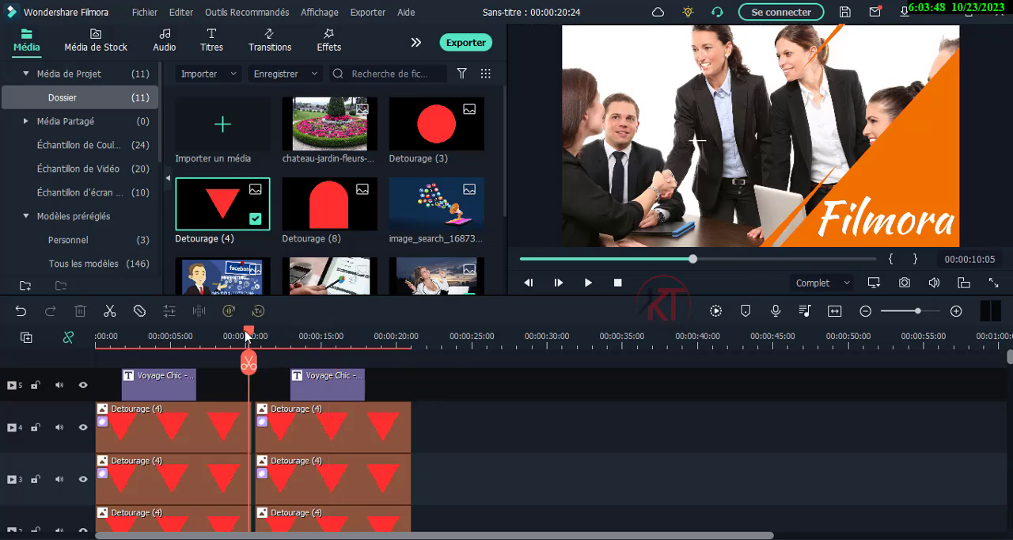
{"action": "left_click", "coordinate": [271, 45]}
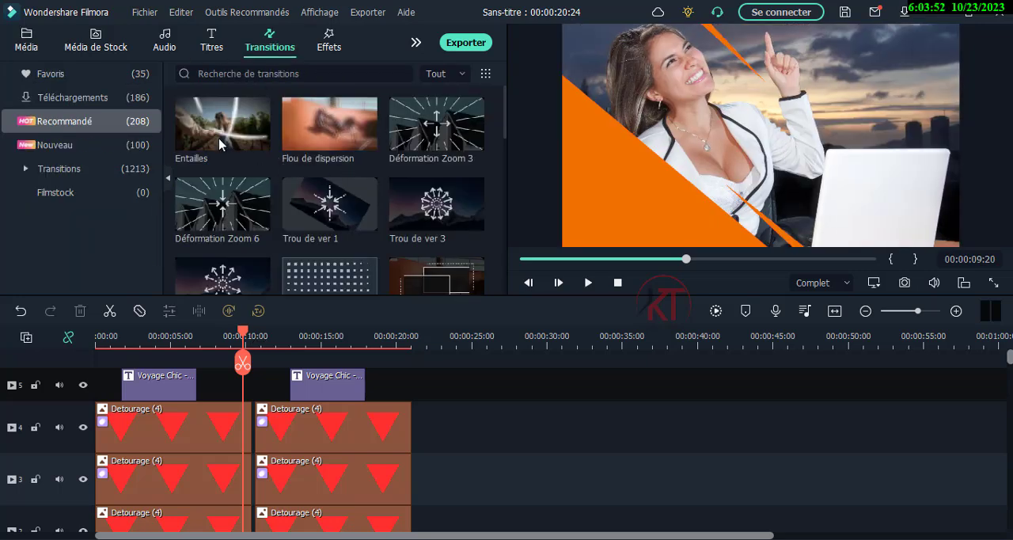
{"action": "left_click", "coordinate": [119, 74]}
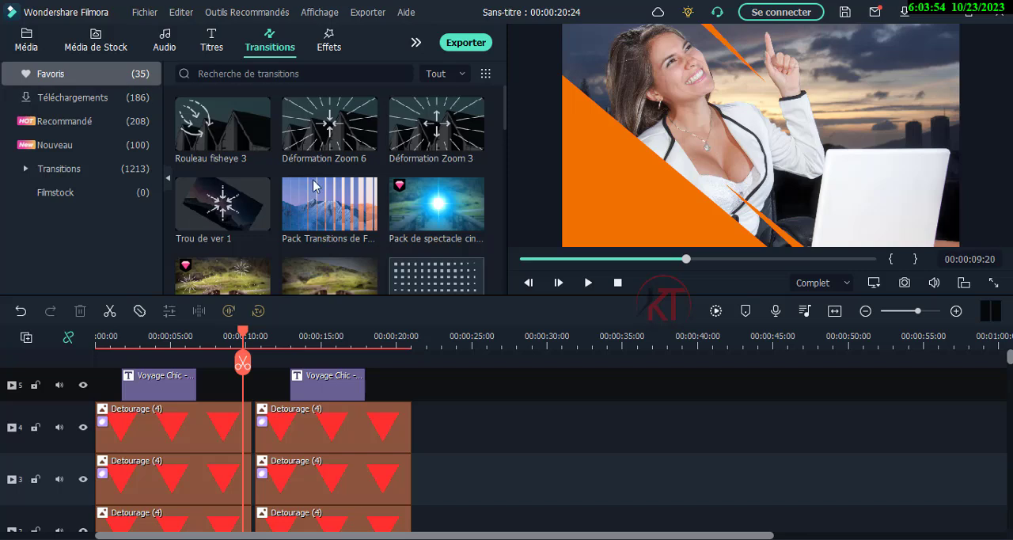
{"action": "scroll", "coordinate": [314, 185], "scroll_direction": "down", "scroll_amount": 8}
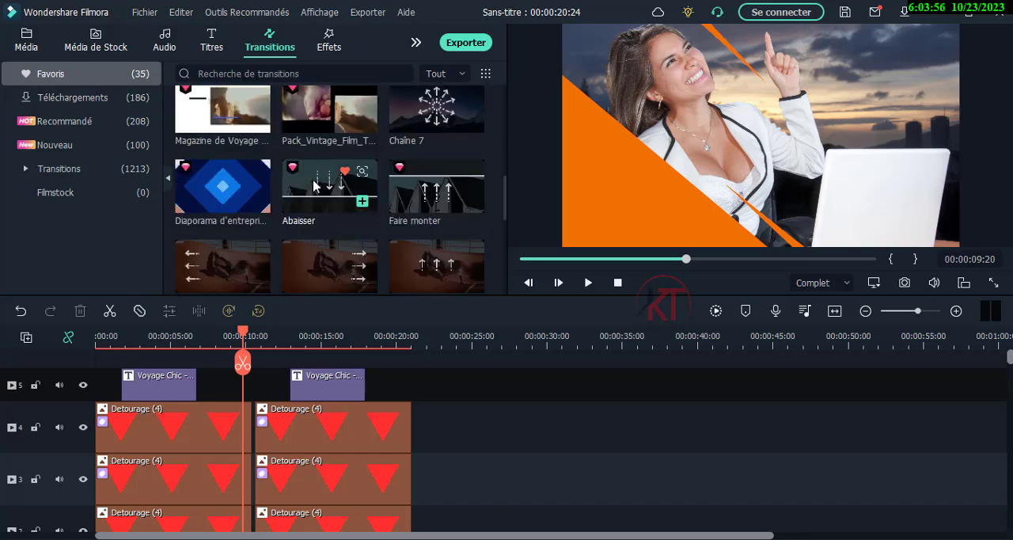
{"action": "left_click_drag", "start_coordinate": [229, 188], "coordinate": [421, 383]}
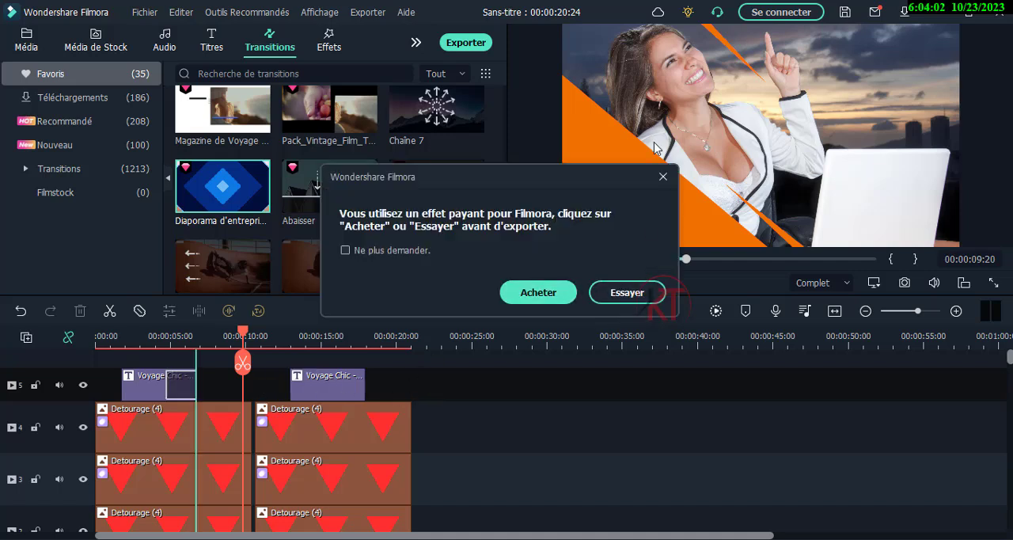
{"action": "left_click", "coordinate": [637, 292]}
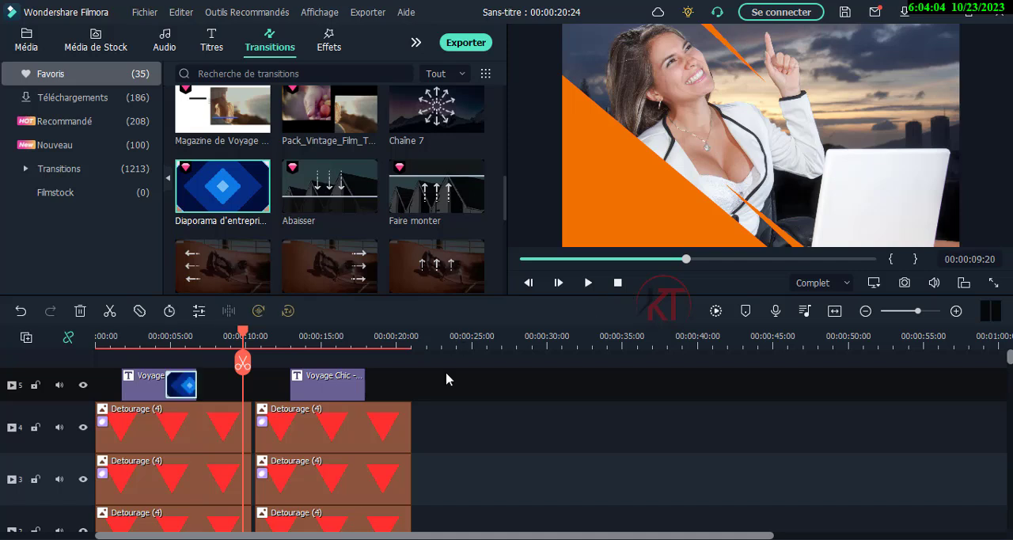
{"action": "left_click", "coordinate": [18, 311]}
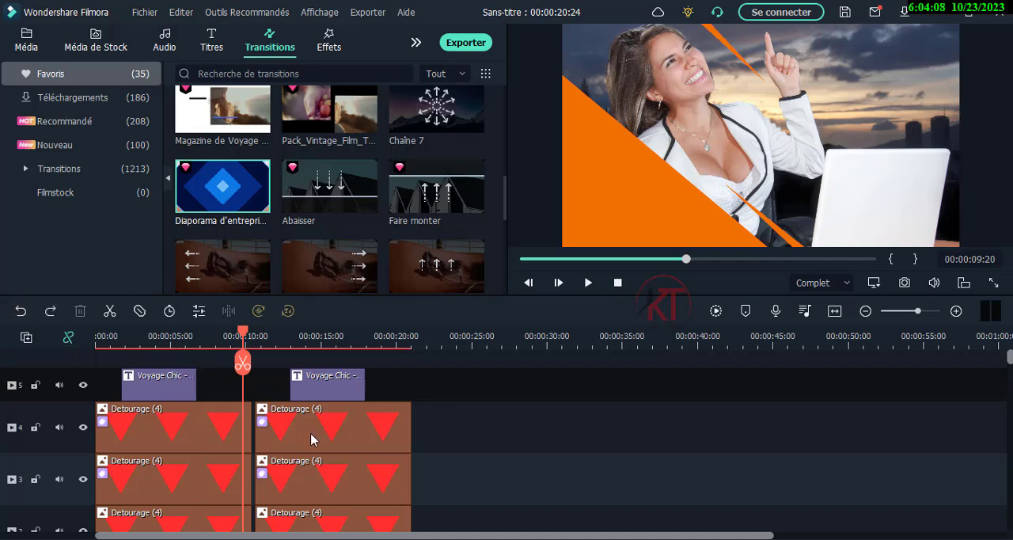
- Try to apply the same business slideshow transition to the images on track 1
{"action": "scroll", "coordinate": [311, 439], "scroll_direction": "down", "scroll_amount": 3}
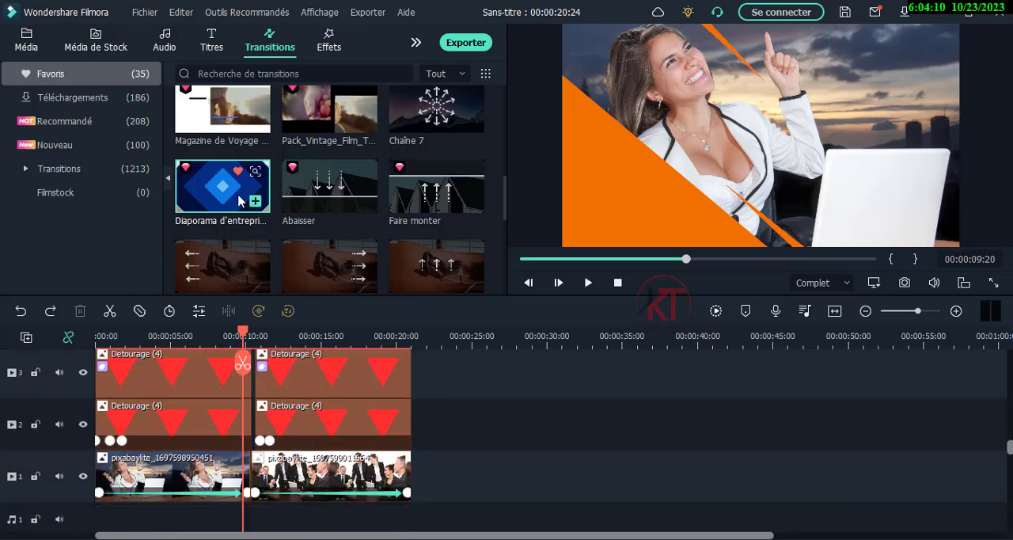
{"action": "left_click_drag", "start_coordinate": [283, 441], "coordinate": [237, 229]}
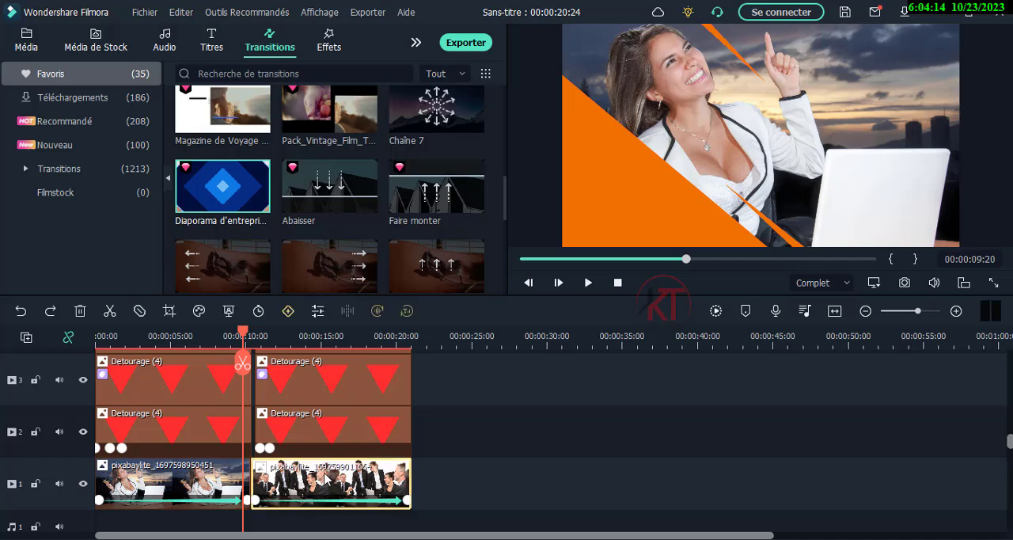
{"action": "left_click", "coordinate": [331, 479]}
{"action": "left_click_drag", "start_coordinate": [222, 198], "coordinate": [230, 136]}
- Add the favourite effect Présentation 1 to track 5 between the two titles, covering the change of scene around 00:00:10
{"action": "scroll", "coordinate": [269, 475], "scroll_direction": "up", "scroll_amount": 3}
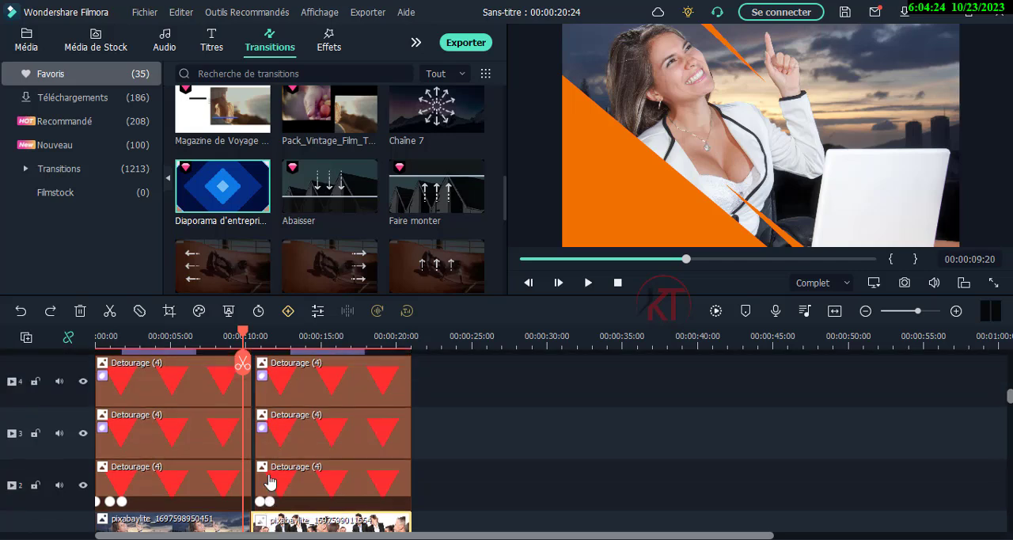
{"action": "scroll", "coordinate": [269, 480], "scroll_direction": "up", "scroll_amount": 1}
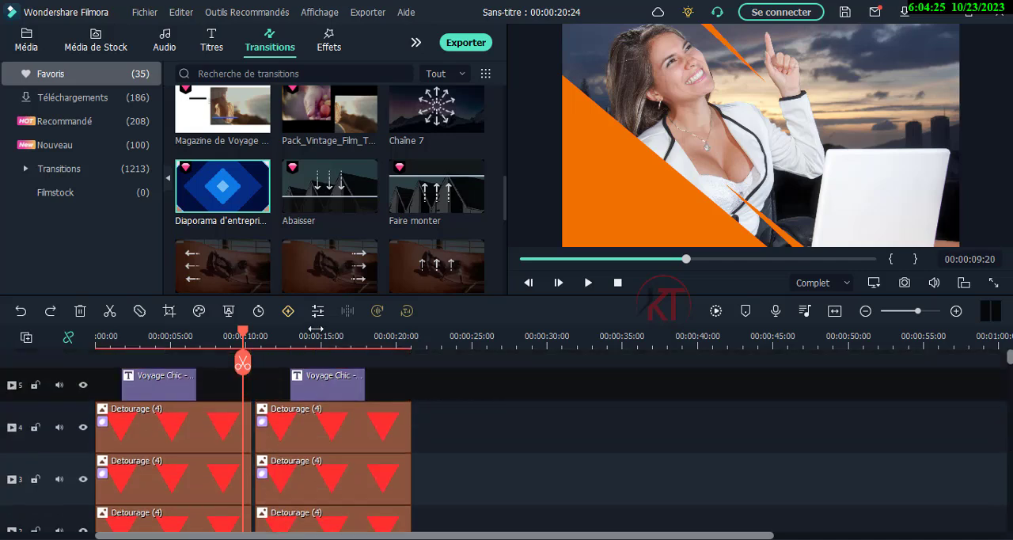
{"action": "left_click", "coordinate": [336, 41]}
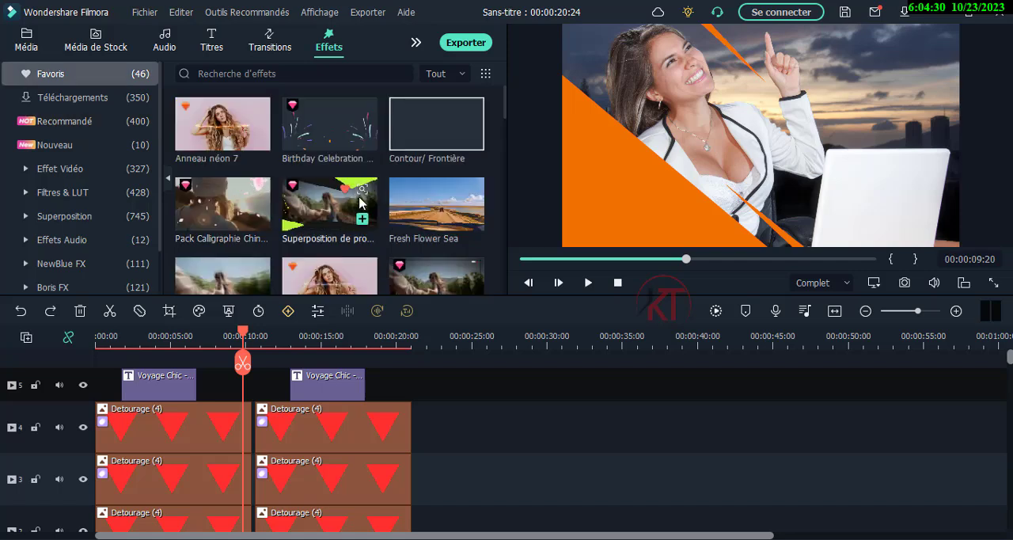
{"action": "scroll", "coordinate": [361, 203], "scroll_direction": "down", "scroll_amount": 3}
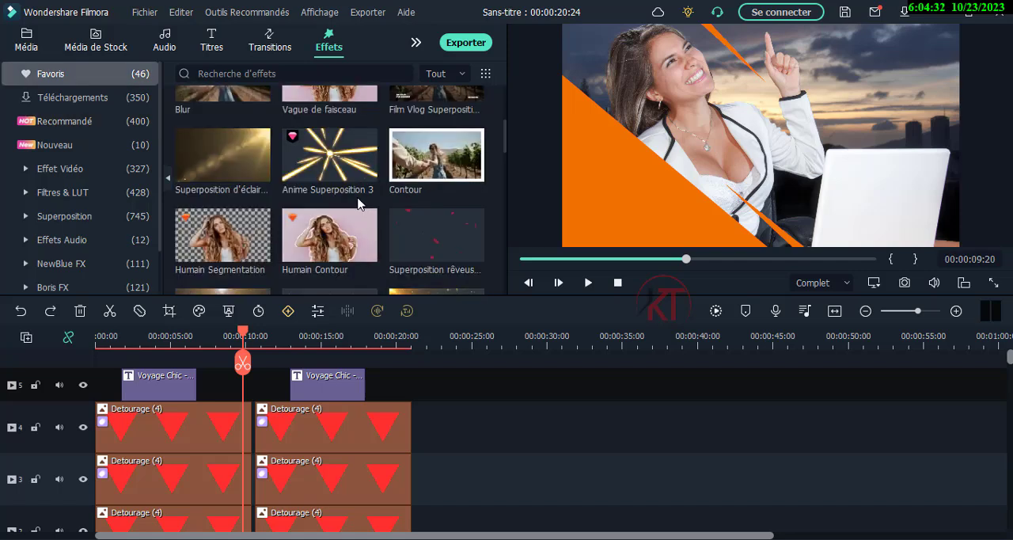
{"action": "scroll", "coordinate": [360, 204], "scroll_direction": "down", "scroll_amount": 3}
{"action": "scroll", "coordinate": [360, 203], "scroll_direction": "down", "scroll_amount": 3}
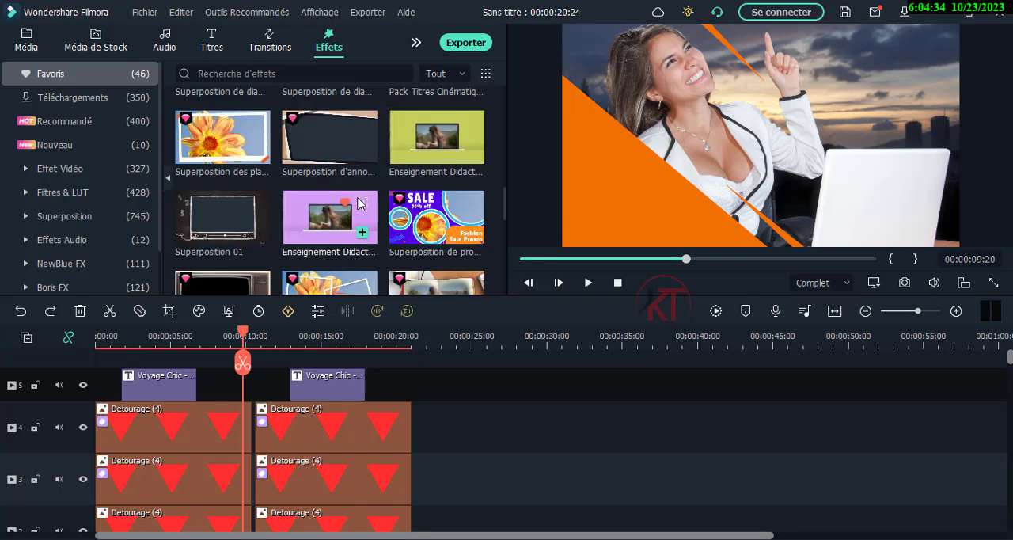
{"action": "scroll", "coordinate": [360, 203], "scroll_direction": "down", "scroll_amount": 3}
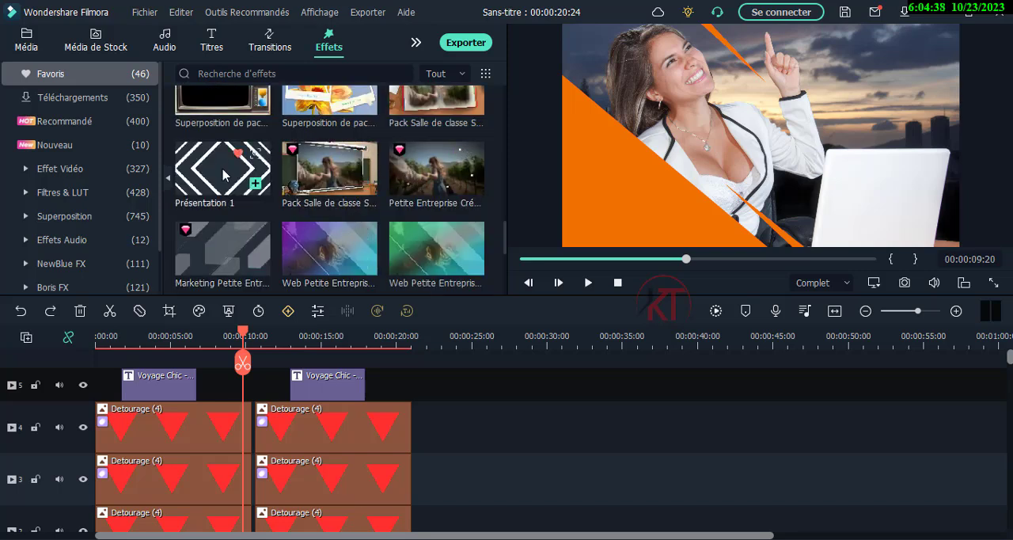
{"action": "left_click_drag", "start_coordinate": [223, 177], "coordinate": [276, 384]}
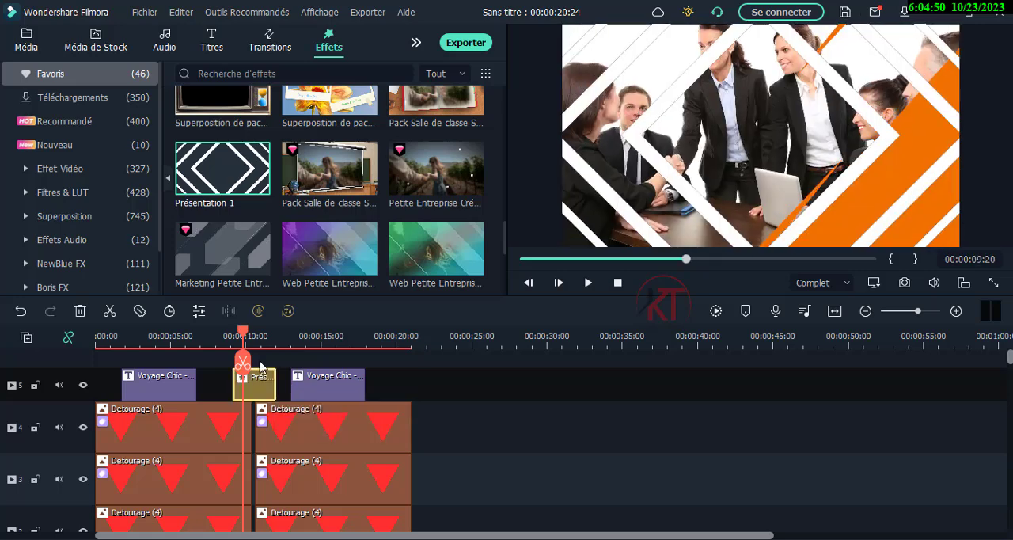
- Play the scene change from about 00:00:08:16 with the Présentation 1 effect and delete that effect from track 5
{"action": "left_click", "coordinate": [225, 335]}
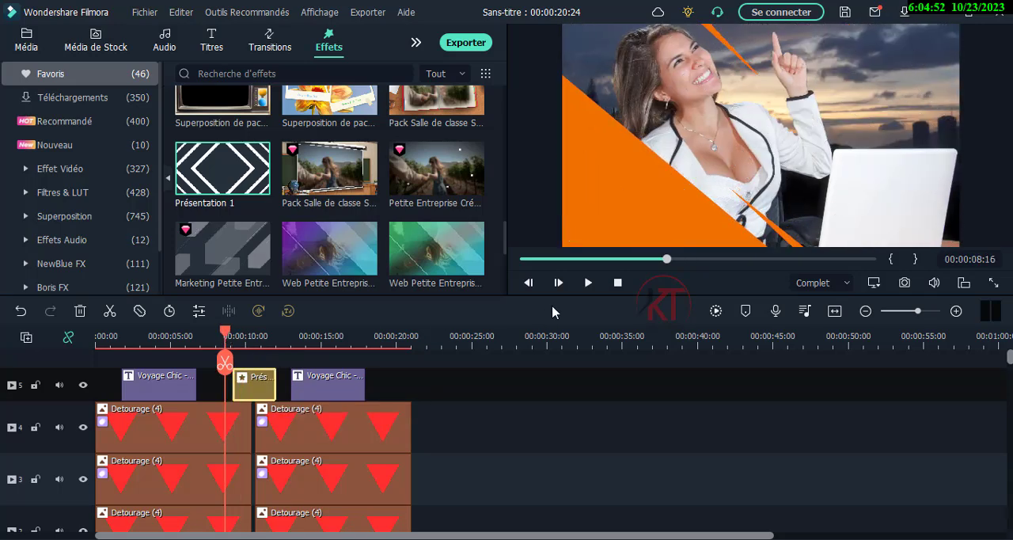
{"action": "left_click", "coordinate": [582, 284]}
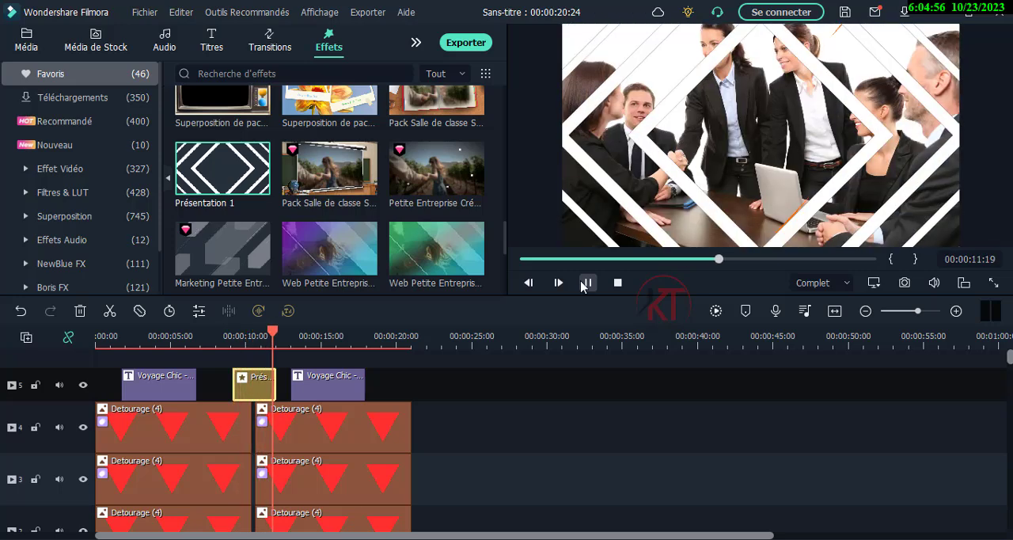
{"action": "left_click", "coordinate": [587, 282]}
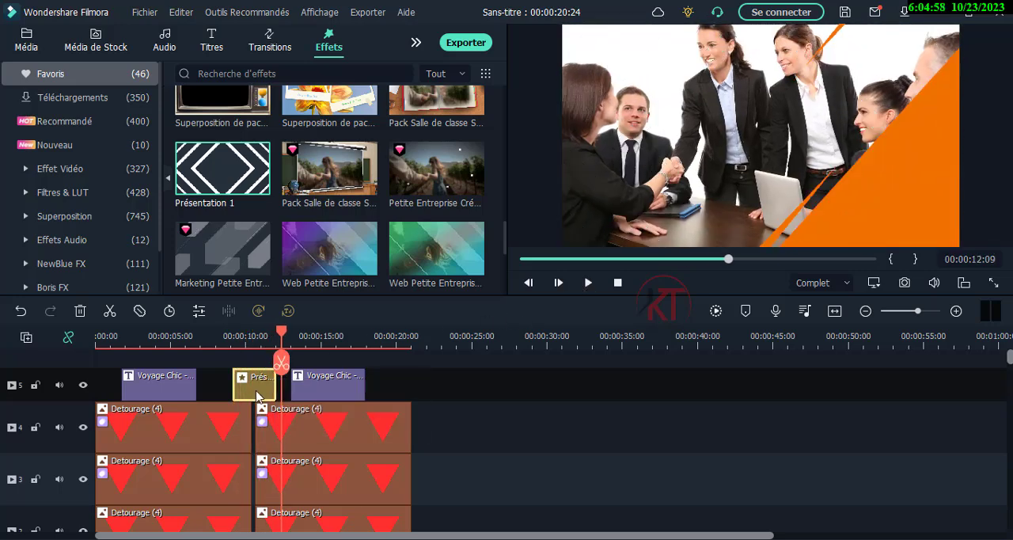
{"action": "left_click", "coordinate": [80, 311]}
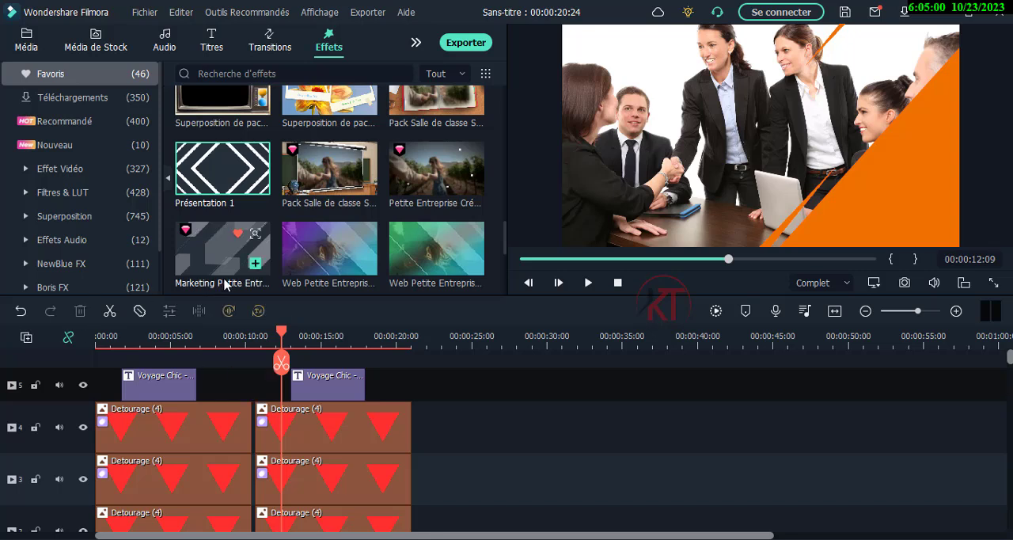
- Try the favourite Marketing Petite Entreprise effect on track 5 between the titles, accepting the trial, shortening the clip and previewing it
{"action": "left_click", "coordinate": [230, 258]}
{"action": "left_click_drag", "start_coordinate": [241, 380], "coordinate": [213, 386]}
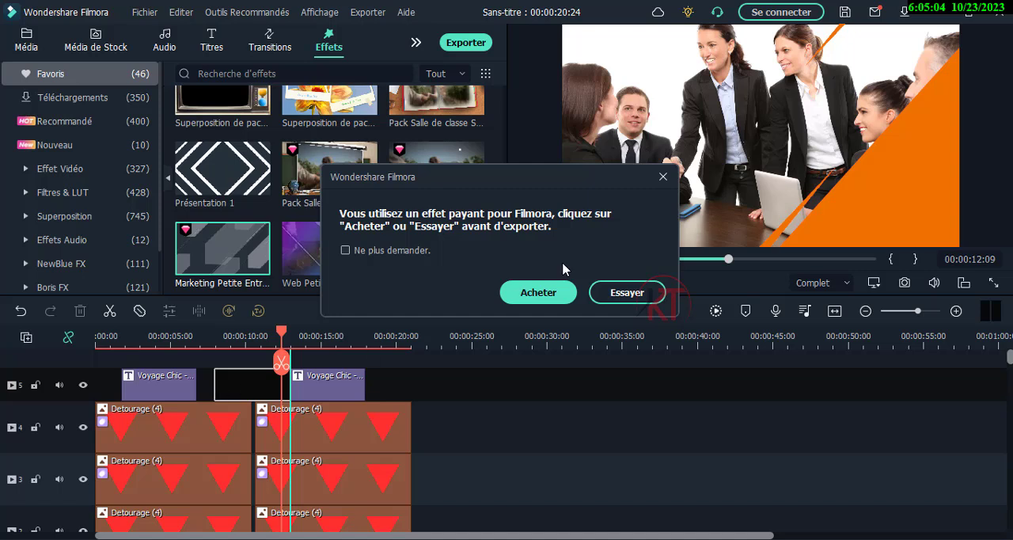
{"action": "left_click", "coordinate": [629, 292]}
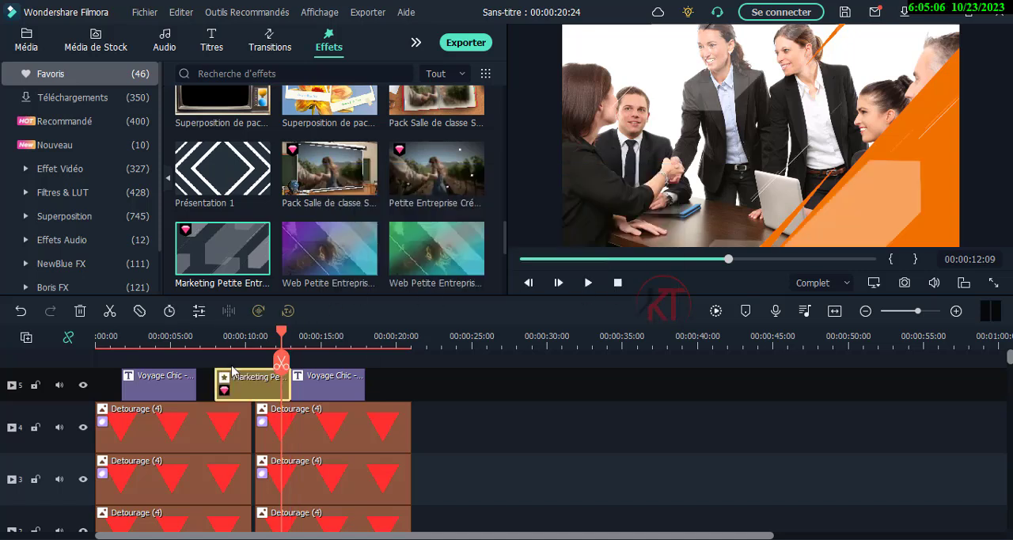
{"action": "left_click_drag", "start_coordinate": [216, 381], "coordinate": [241, 379]}
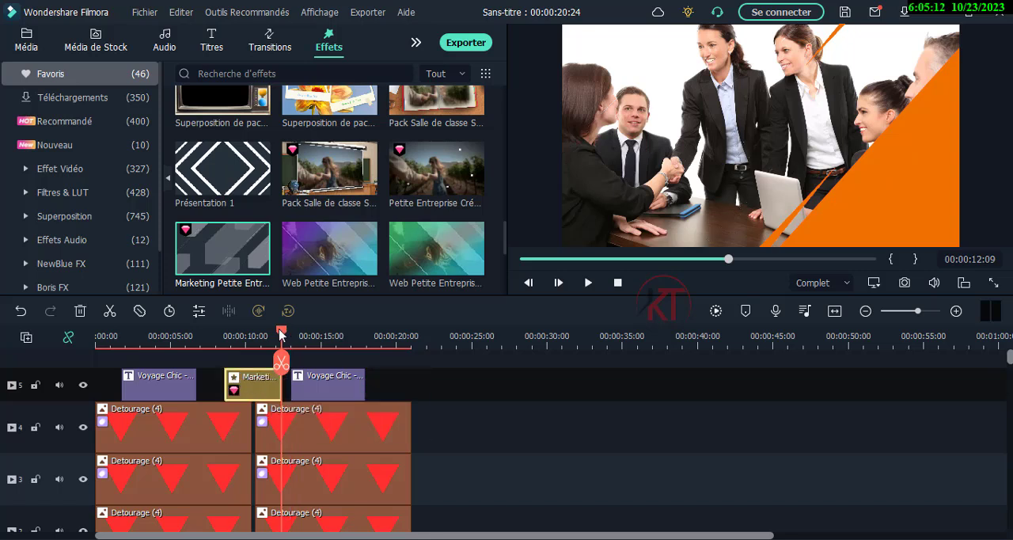
{"action": "left_click_drag", "start_coordinate": [281, 333], "coordinate": [223, 334]}
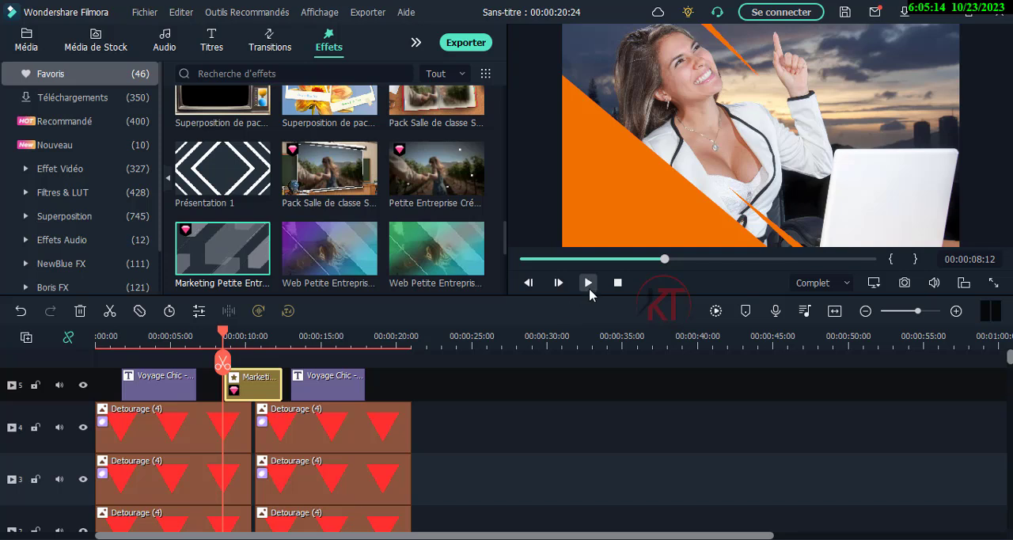
{"action": "left_click", "coordinate": [588, 282]}
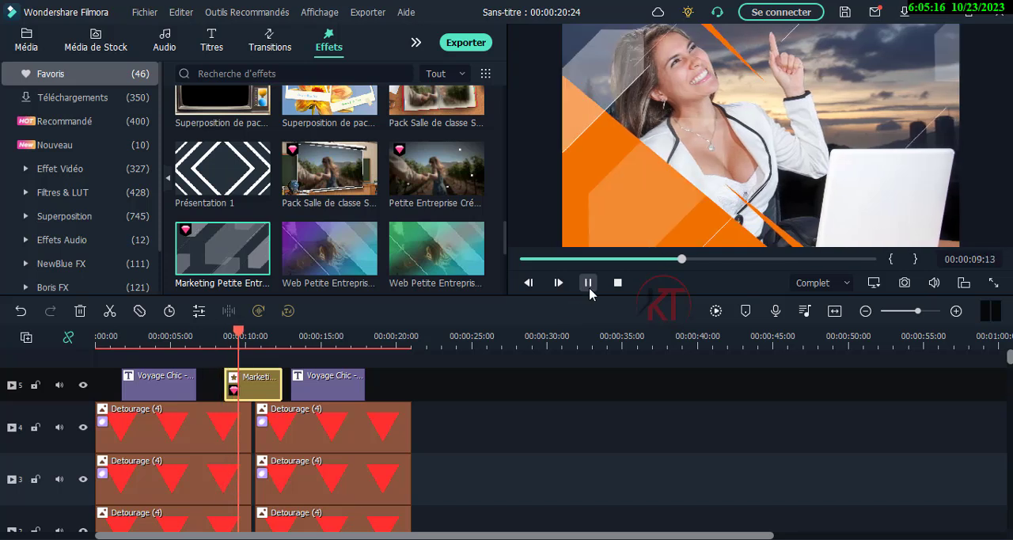
{"action": "left_click", "coordinate": [588, 282]}
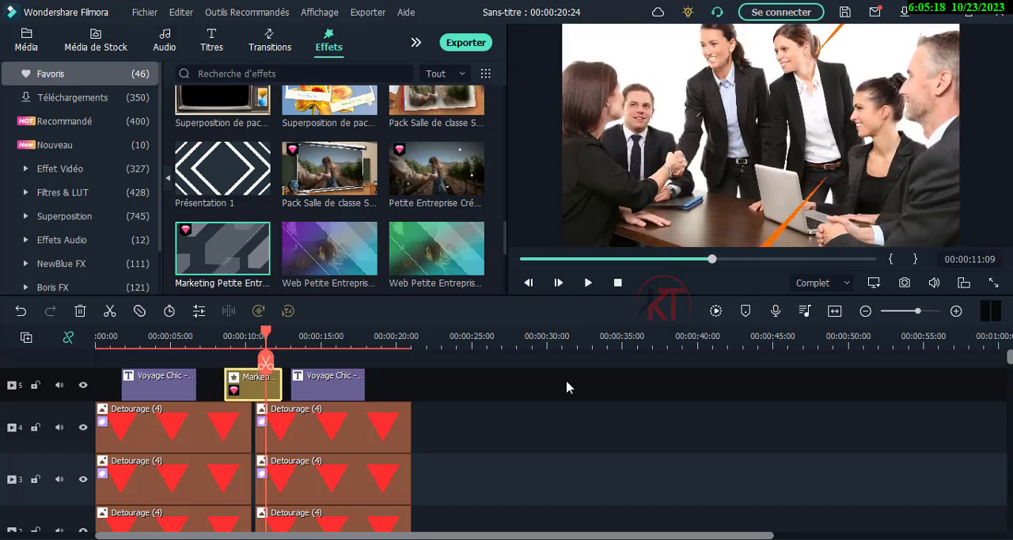
- Move the second scene's three triangle clips on tracks 2 to 4 flush against the first scene's clips and preview the change
{"action": "scroll", "coordinate": [311, 421], "scroll_direction": "down", "scroll_amount": 1}
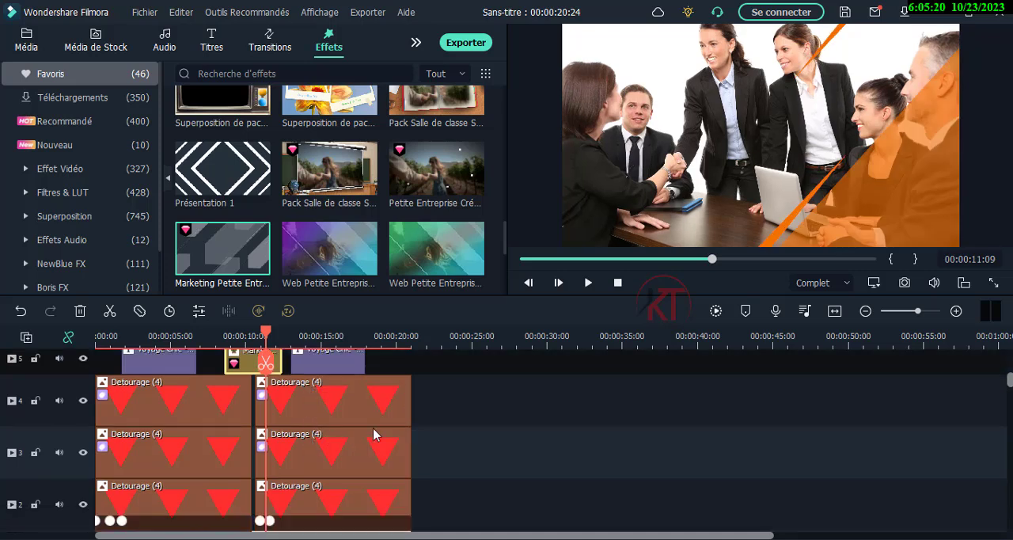
{"action": "left_click_drag", "start_coordinate": [436, 391], "coordinate": [326, 509]}
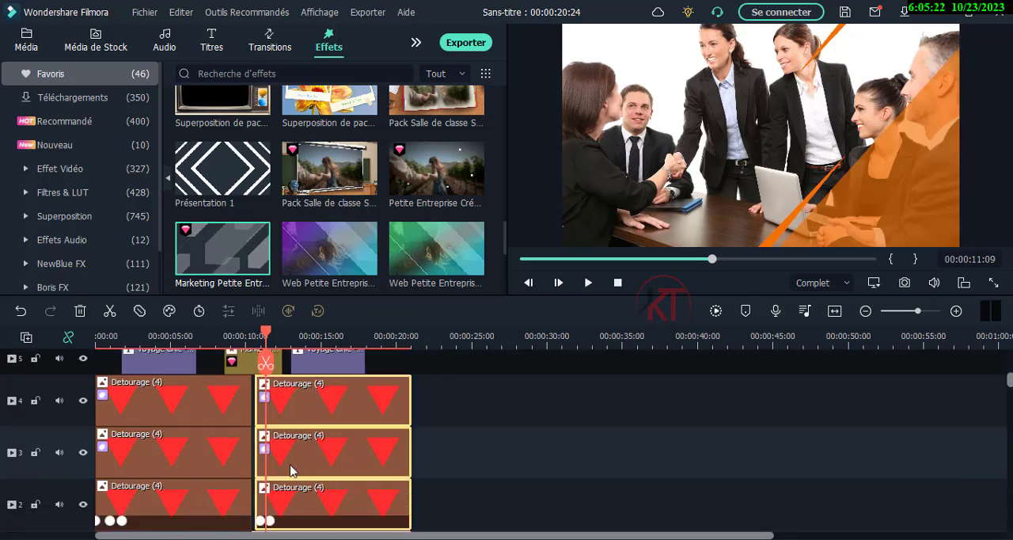
{"action": "left_click_drag", "start_coordinate": [285, 457], "coordinate": [271, 450]}
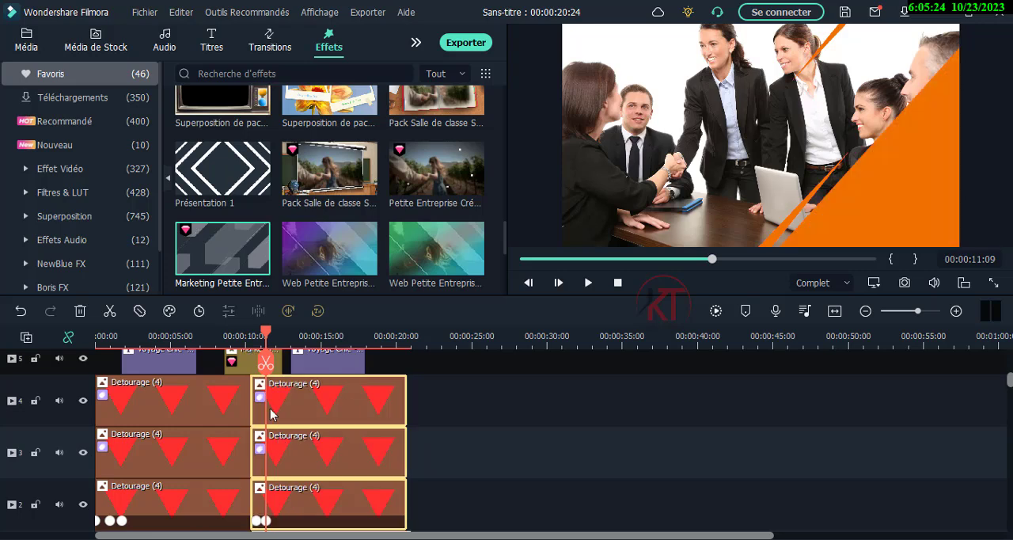
{"action": "left_click_drag", "start_coordinate": [265, 336], "coordinate": [229, 338]}
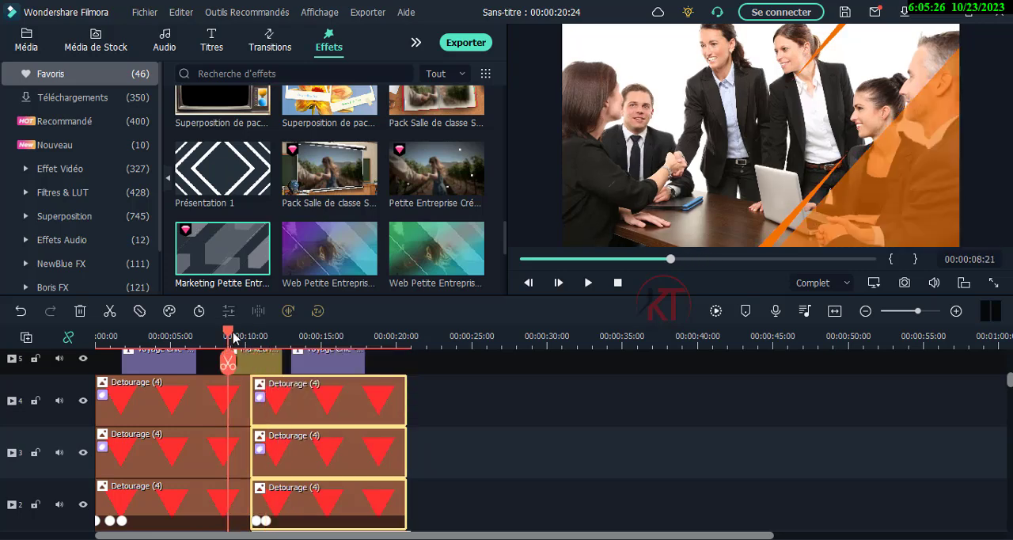
{"action": "left_click", "coordinate": [587, 283]}
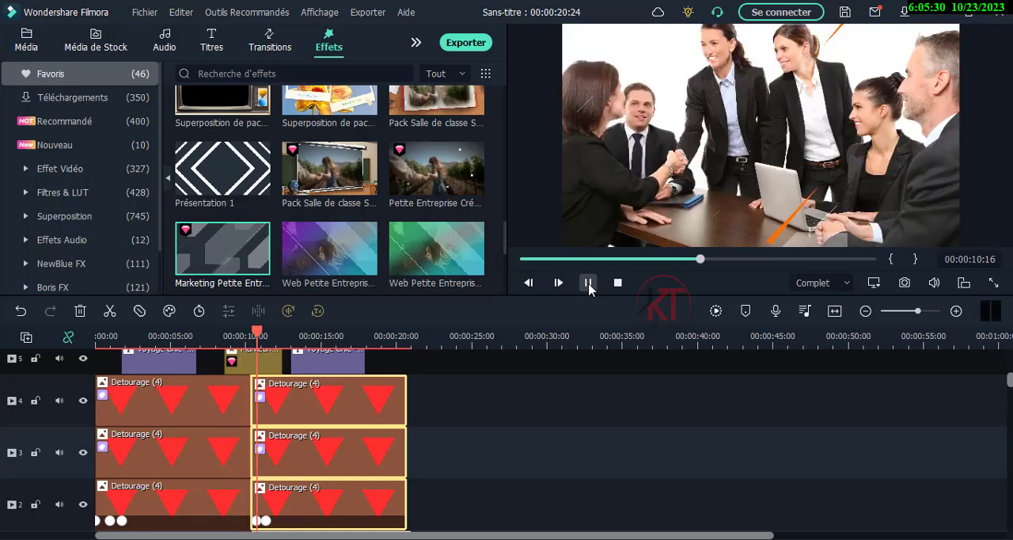
{"action": "left_click", "coordinate": [588, 282]}
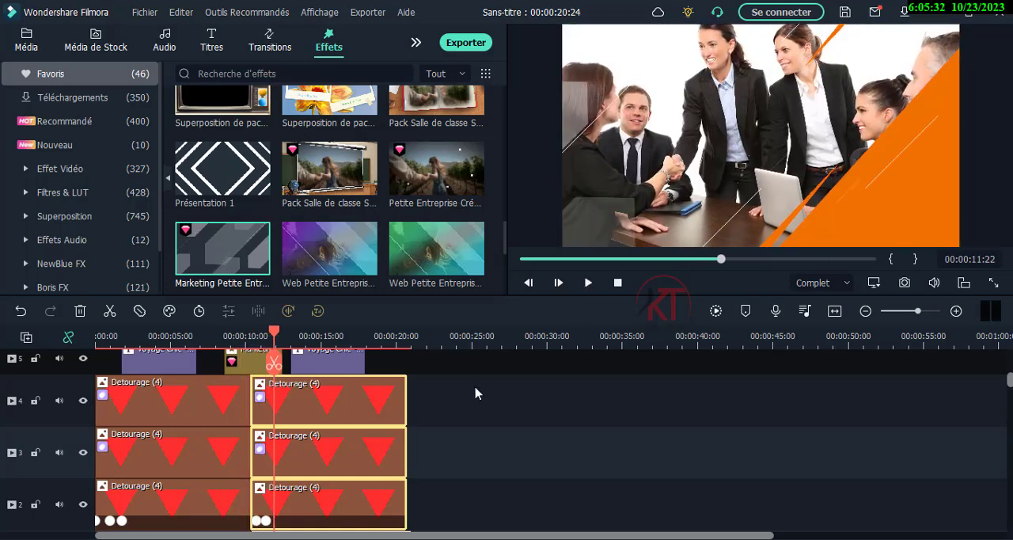
- Delete the Marketing Petite Entreprise effect from track 5
{"action": "scroll", "coordinate": [340, 423], "scroll_direction": "down", "scroll_amount": 2}
{"action": "scroll", "coordinate": [317, 416], "scroll_direction": "up", "scroll_amount": 2}
{"action": "scroll", "coordinate": [283, 408], "scroll_direction": "up", "scroll_amount": 1}
{"action": "left_click", "coordinate": [252, 392]}
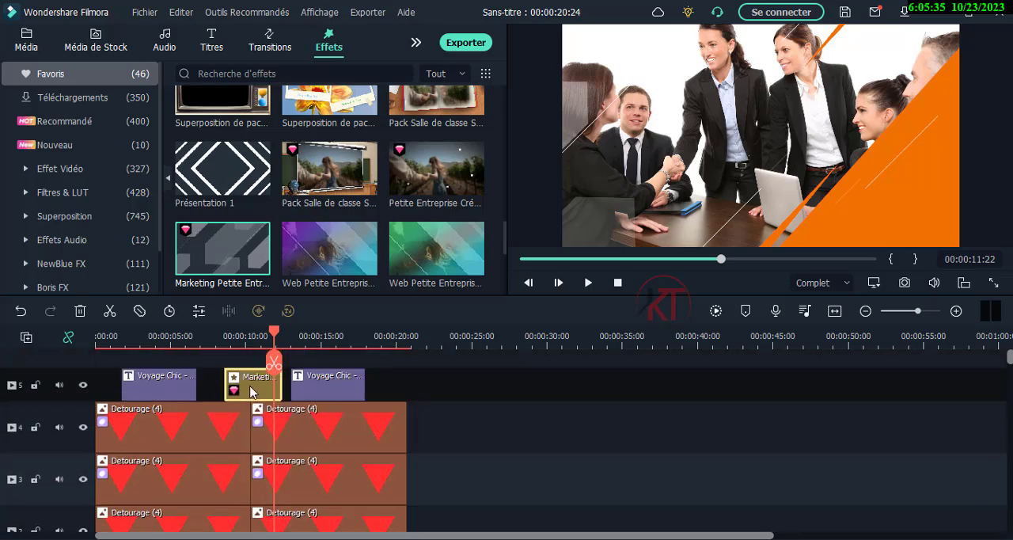
{"action": "left_click", "coordinate": [80, 311]}
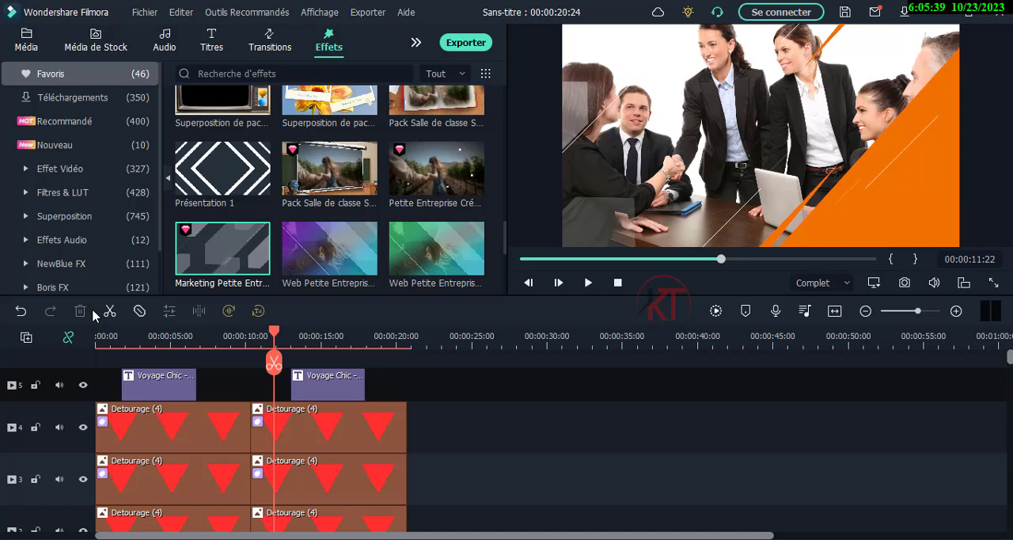
- Add the favourite Dissoudre transition between the first and second scene's triangle clips on tracks 4, 3 and 2
{"action": "left_click", "coordinate": [267, 47]}
{"action": "scroll", "coordinate": [249, 235], "scroll_direction": "down", "scroll_amount": 8}
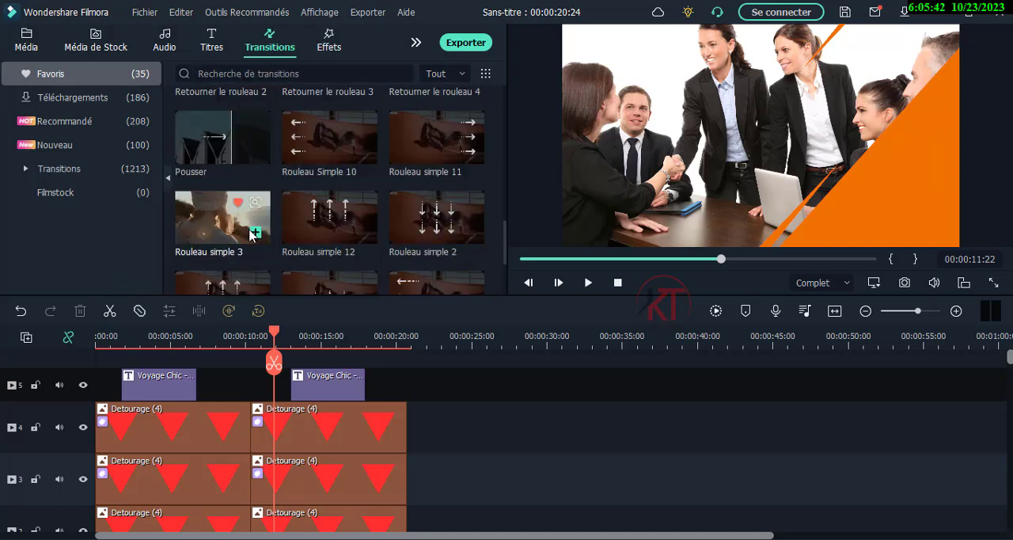
{"action": "scroll", "coordinate": [251, 235], "scroll_direction": "up", "scroll_amount": 8}
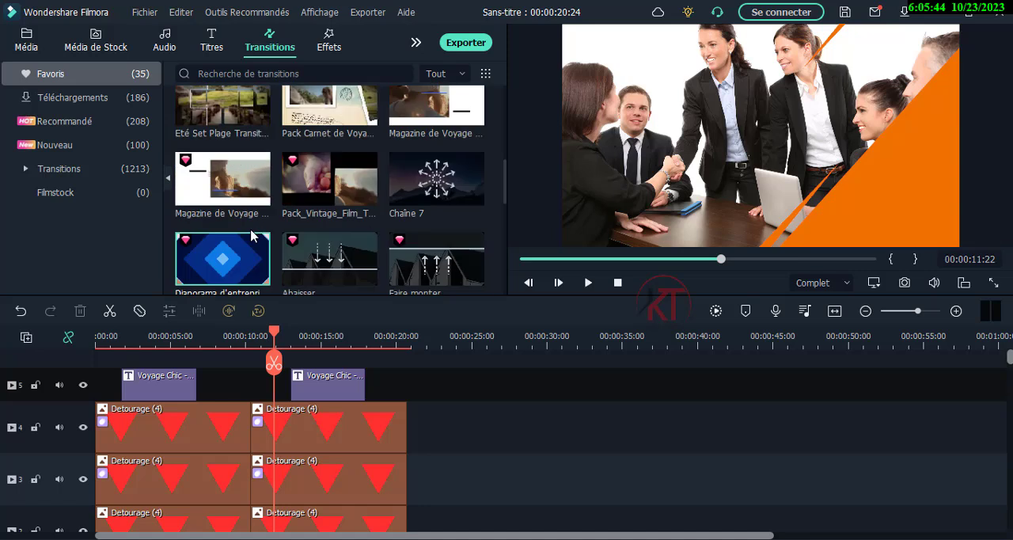
{"action": "scroll", "coordinate": [251, 235], "scroll_direction": "down", "scroll_amount": 5}
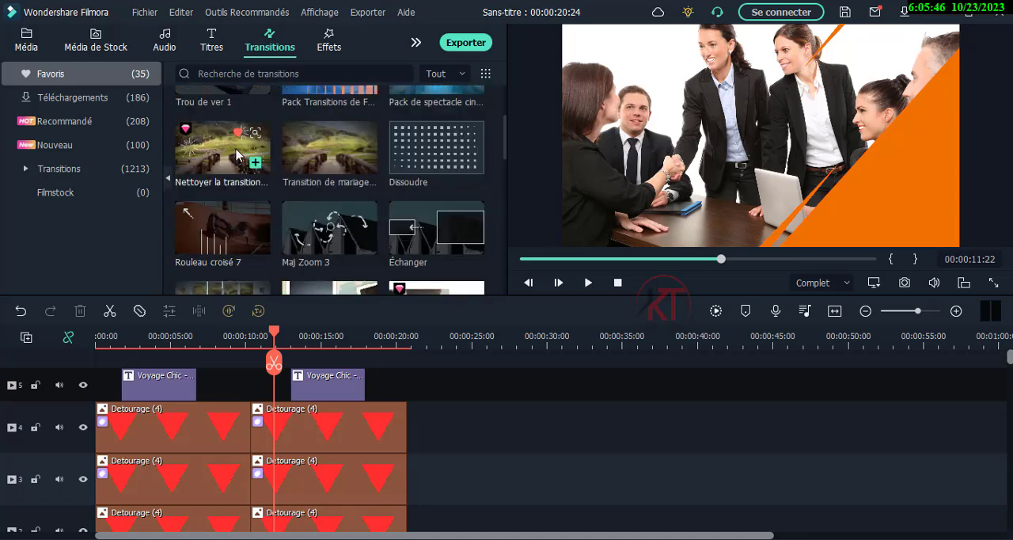
{"action": "left_click", "coordinate": [434, 159]}
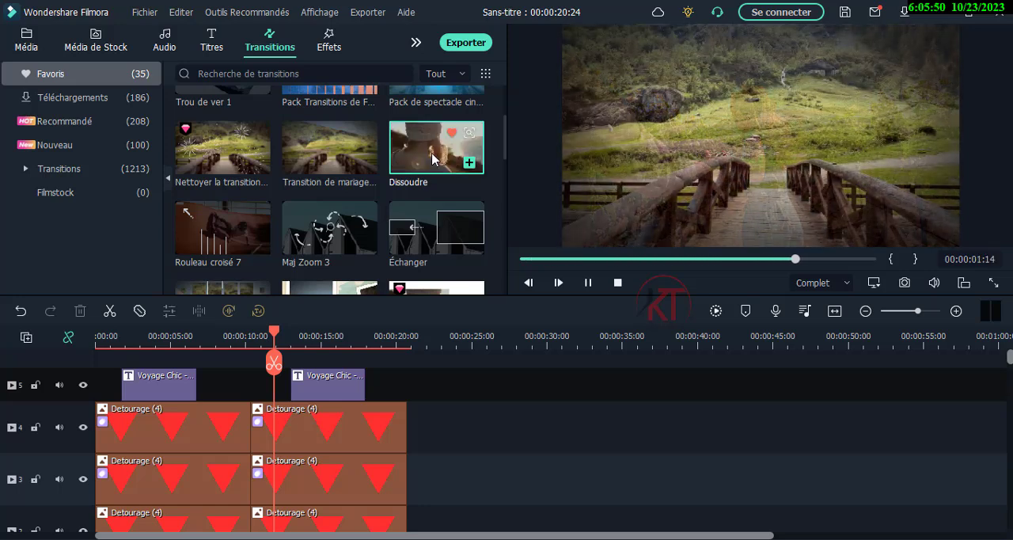
{"action": "left_click_drag", "start_coordinate": [432, 165], "coordinate": [249, 431]}
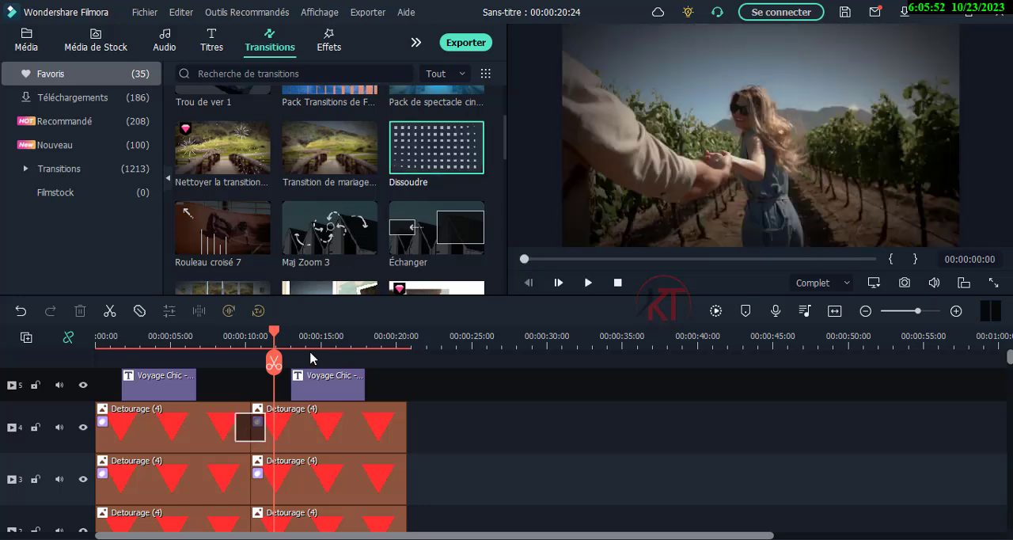
{"action": "left_click_drag", "start_coordinate": [257, 435], "coordinate": [244, 474]}
{"action": "scroll", "coordinate": [305, 453], "scroll_direction": "down", "scroll_amount": 1}
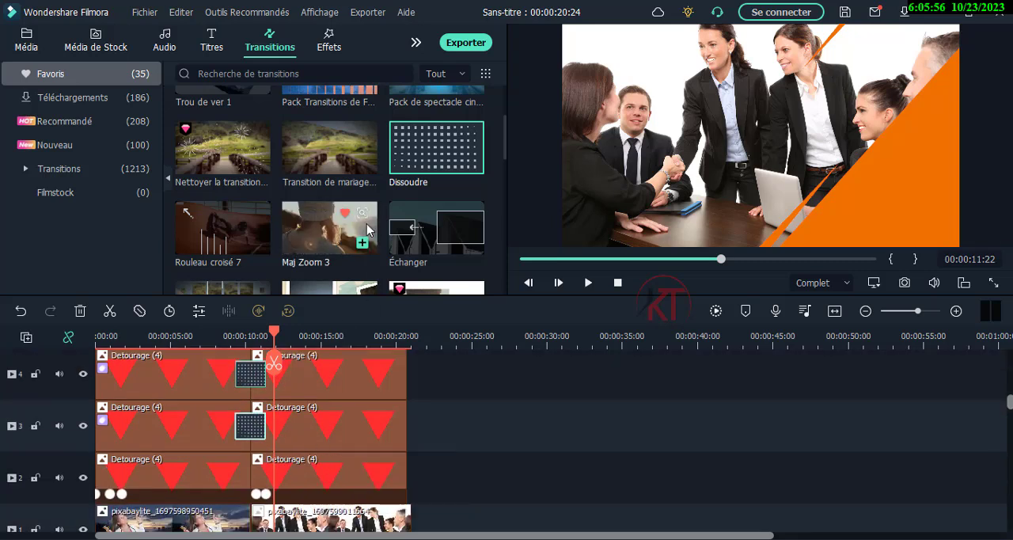
{"action": "left_click_drag", "start_coordinate": [436, 147], "coordinate": [250, 478]}
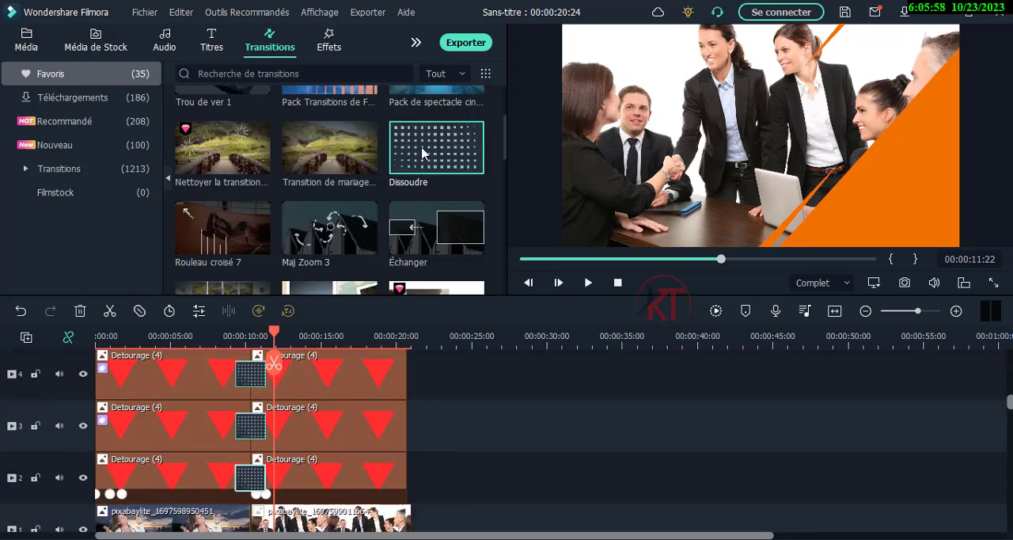
- Move the second image on track 1 against the first one and add the Dissoudre transition between them
{"action": "left_click_drag", "start_coordinate": [262, 524], "coordinate": [273, 297]}
{"action": "scroll", "coordinate": [258, 483], "scroll_direction": "down", "scroll_amount": 1}
{"action": "left_click", "coordinate": [299, 502]}
{"action": "left_click_drag", "start_coordinate": [308, 508], "coordinate": [300, 503]}
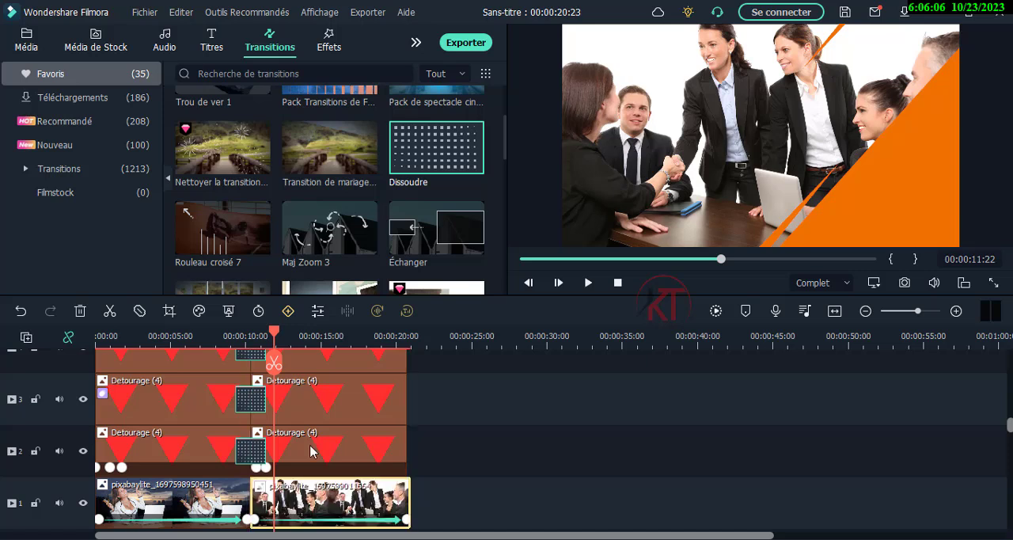
{"action": "left_click_drag", "start_coordinate": [374, 270], "coordinate": [250, 502]}
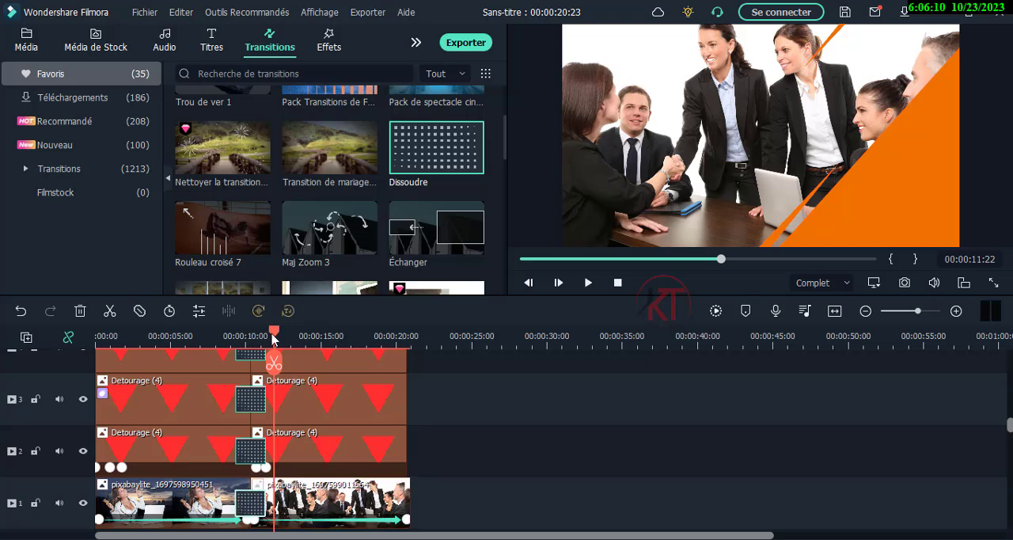
- Play the dissolve between the scenes from about 00:00:08:24 and inspect the second scene up to 00:00:18:00
{"action": "left_click_drag", "start_coordinate": [274, 339], "coordinate": [229, 339]}
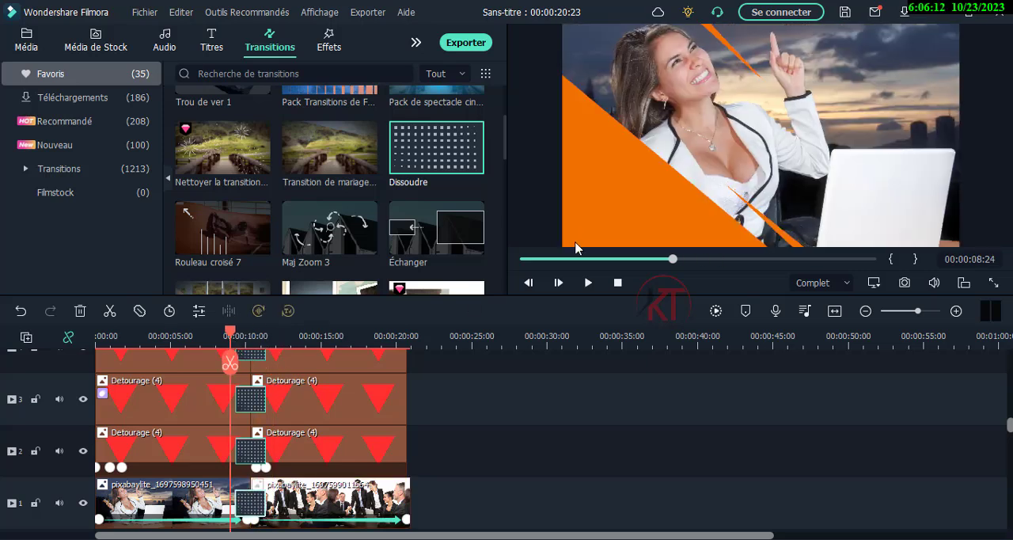
{"action": "left_click", "coordinate": [588, 283]}
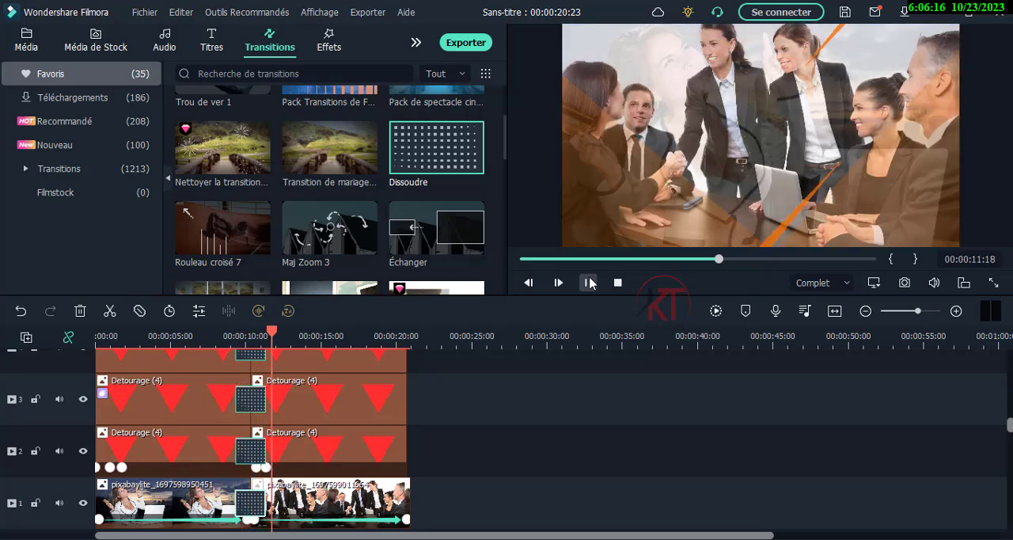
{"action": "left_click", "coordinate": [590, 283]}
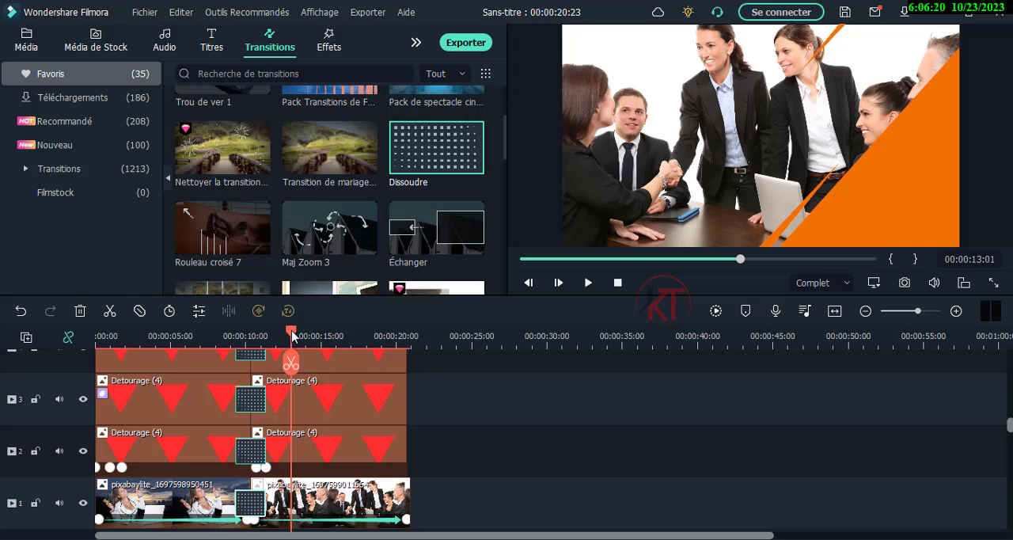
{"action": "mouse_move", "coordinate": [354, 336]}
{"action": "left_mouse_down"}
{"action": "mouse_move", "coordinate": [380, 337]}
{"action": "mouse_move", "coordinate": [367, 338]}
{"action": "left_mouse_up"}
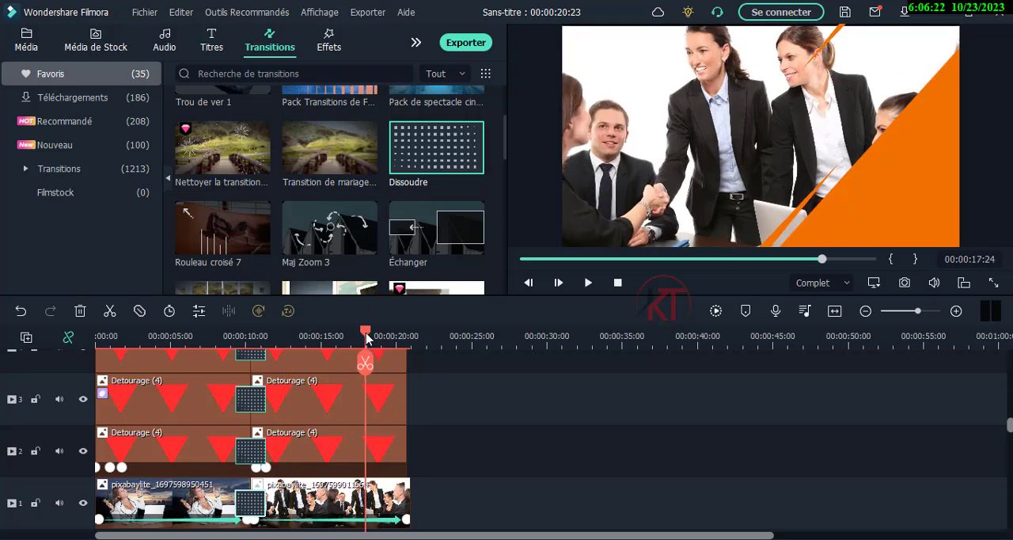
{"action": "scroll", "coordinate": [424, 414], "scroll_direction": "up", "scroll_amount": 1}
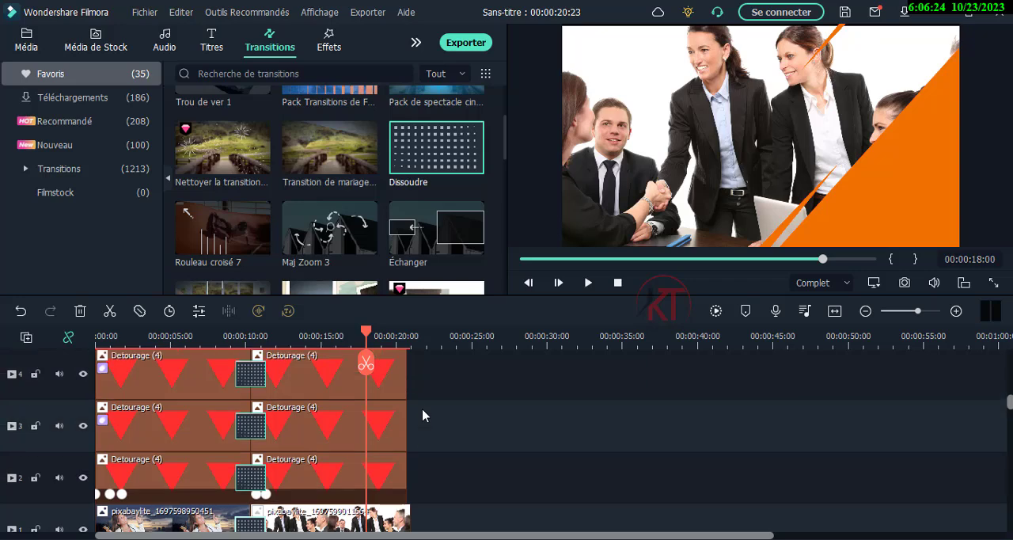
{"action": "scroll", "coordinate": [423, 414], "scroll_direction": "up", "scroll_amount": 1}
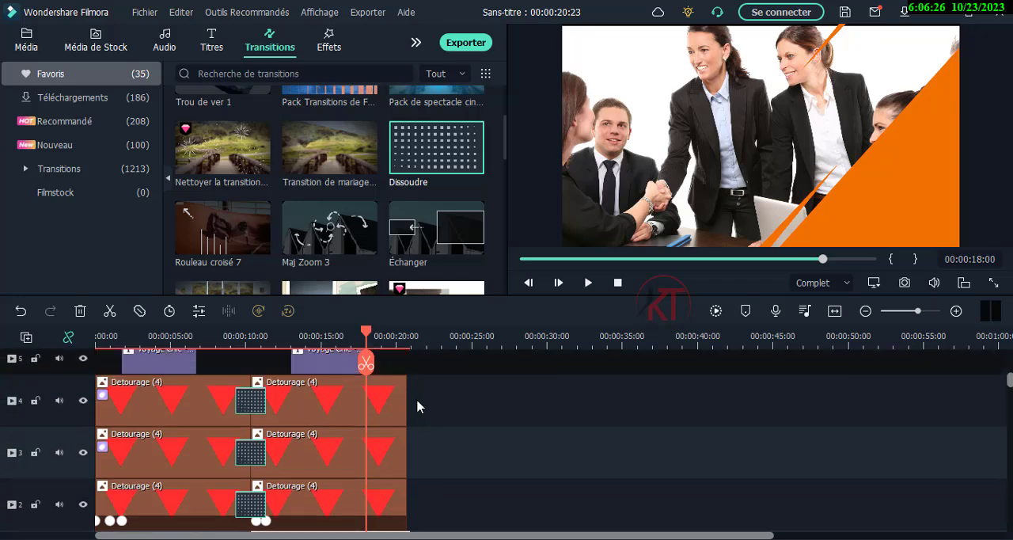
- Add the WhatsApp handshake image after the second image on track 1 and extend its end to about 00:00:33:02
{"action": "scroll", "coordinate": [417, 406], "scroll_direction": "down", "scroll_amount": 2}
{"action": "left_click", "coordinate": [40, 43]}
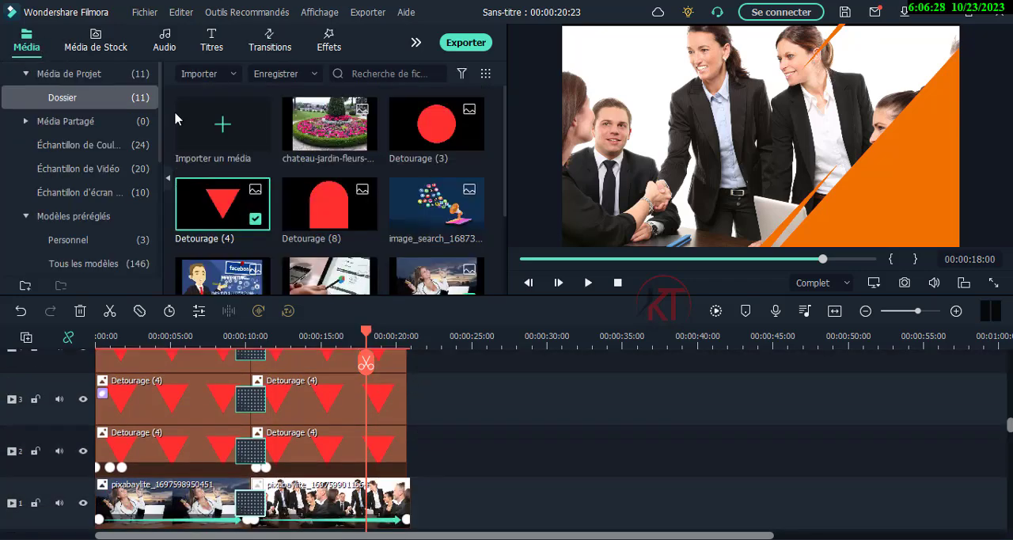
{"action": "scroll", "coordinate": [392, 237], "scroll_direction": "down", "scroll_amount": 2}
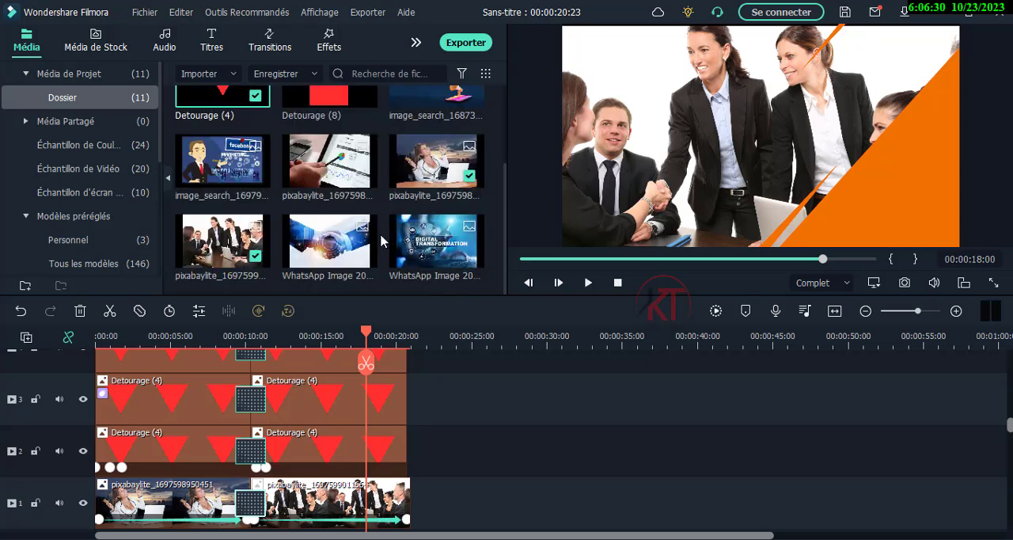
{"action": "left_click_drag", "start_coordinate": [326, 248], "coordinate": [409, 505]}
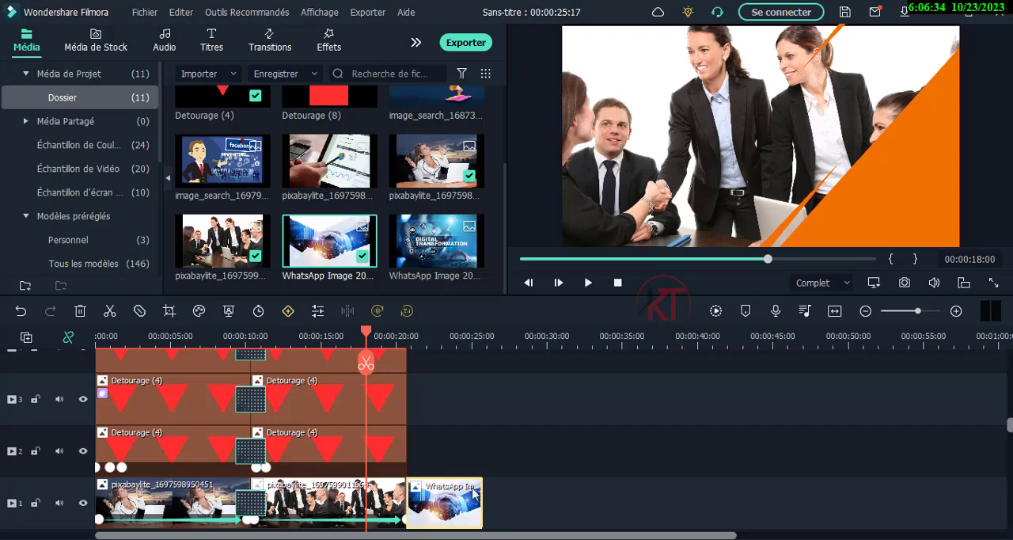
{"action": "left_click_drag", "start_coordinate": [482, 504], "coordinate": [594, 503]}
- Copy the second scene's title and triangle clips and place the copies flush with the handshake image's start as the third scene
{"action": "scroll", "coordinate": [515, 444], "scroll_direction": "up", "scroll_amount": 2}
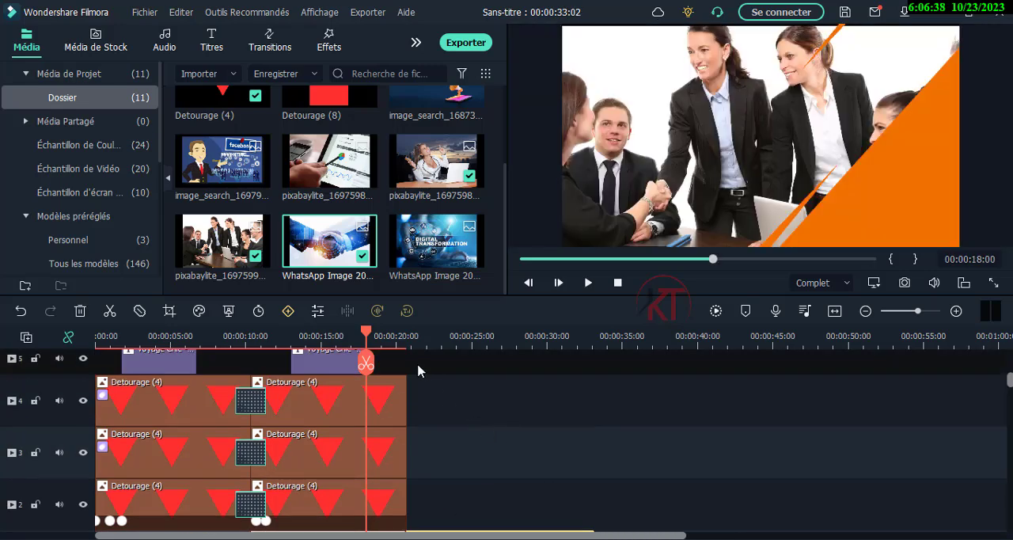
{"action": "left_click_drag", "start_coordinate": [417, 370], "coordinate": [341, 500]}
{"action": "scroll", "coordinate": [396, 470], "scroll_direction": "down", "scroll_amount": 2}
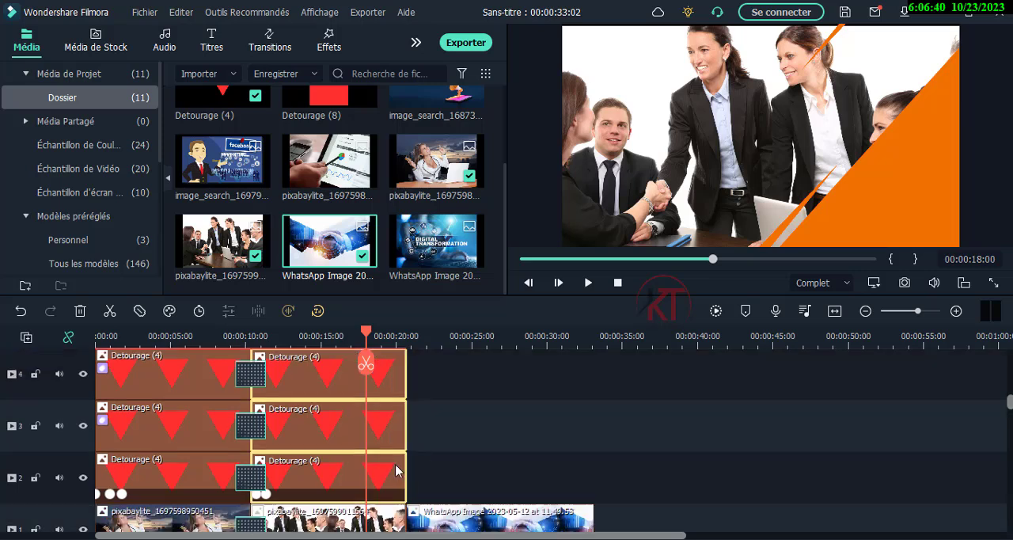
{"action": "scroll", "coordinate": [392, 465], "scroll_direction": "down", "scroll_amount": 2}
{"action": "scroll", "coordinate": [382, 455], "scroll_direction": "up", "scroll_amount": 2}
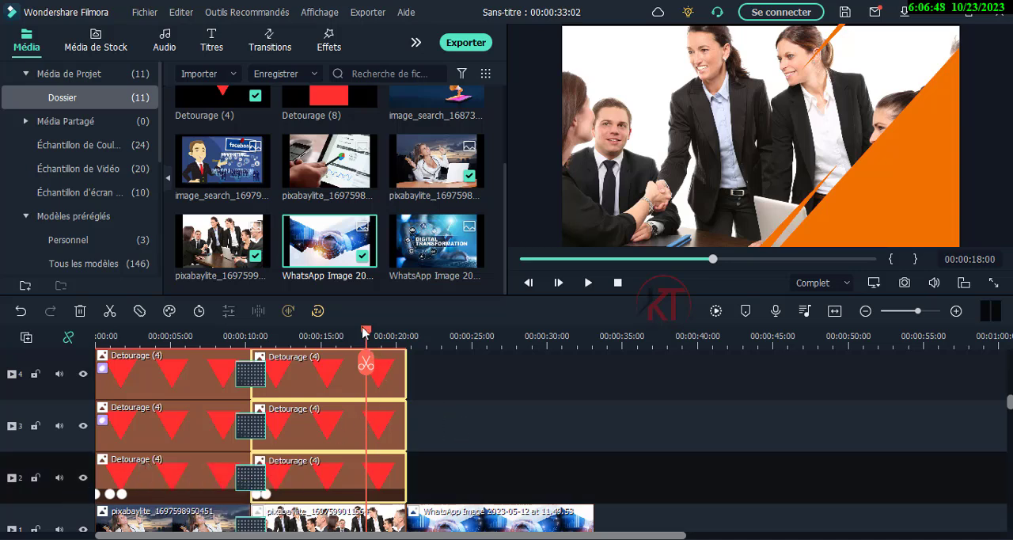
{"action": "left_click_drag", "start_coordinate": [366, 330], "coordinate": [414, 336]}
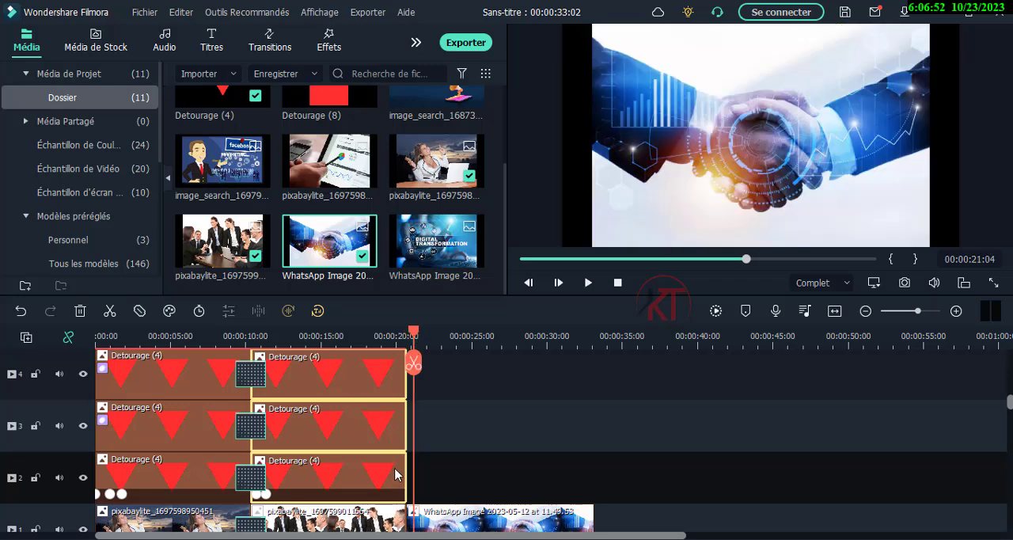
{"action": "key", "text": "ctrl+v"}
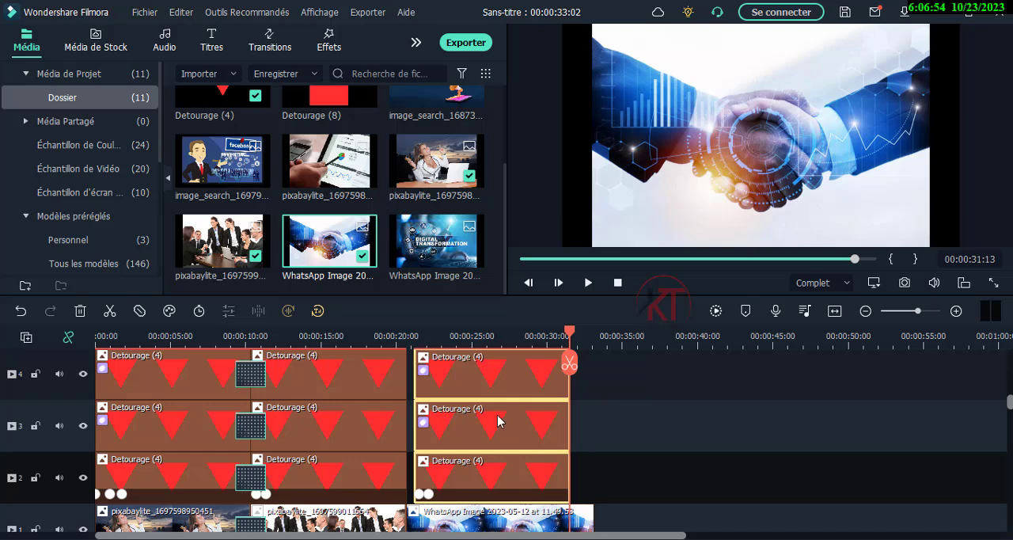
{"action": "left_click_drag", "start_coordinate": [472, 468], "coordinate": [459, 471]}
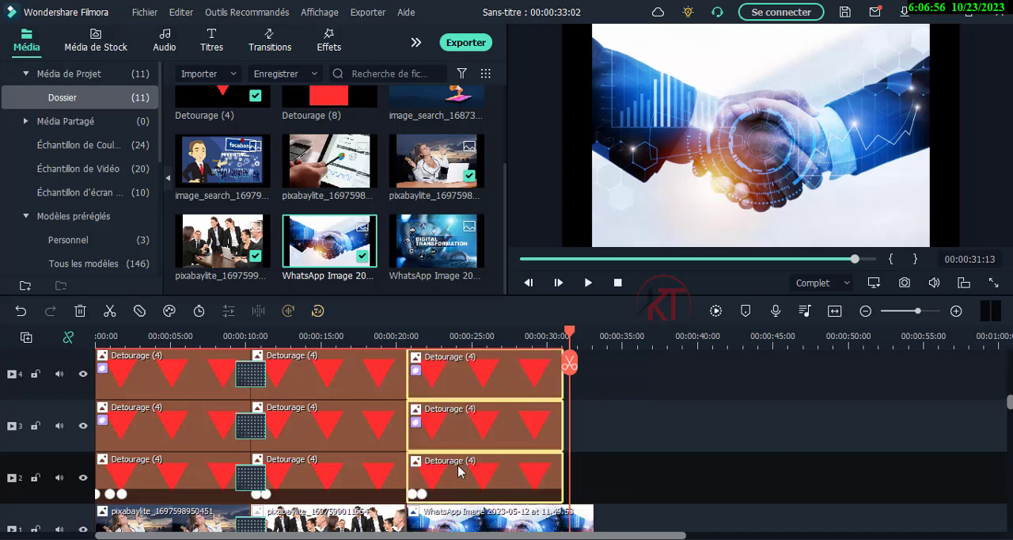
{"action": "left_click", "coordinate": [599, 465]}
- Apply Recadrer pour Correspondre to the handshake image on track 1 and compare the third scene with the second
{"action": "scroll", "coordinate": [457, 498], "scroll_direction": "down", "scroll_amount": 1}
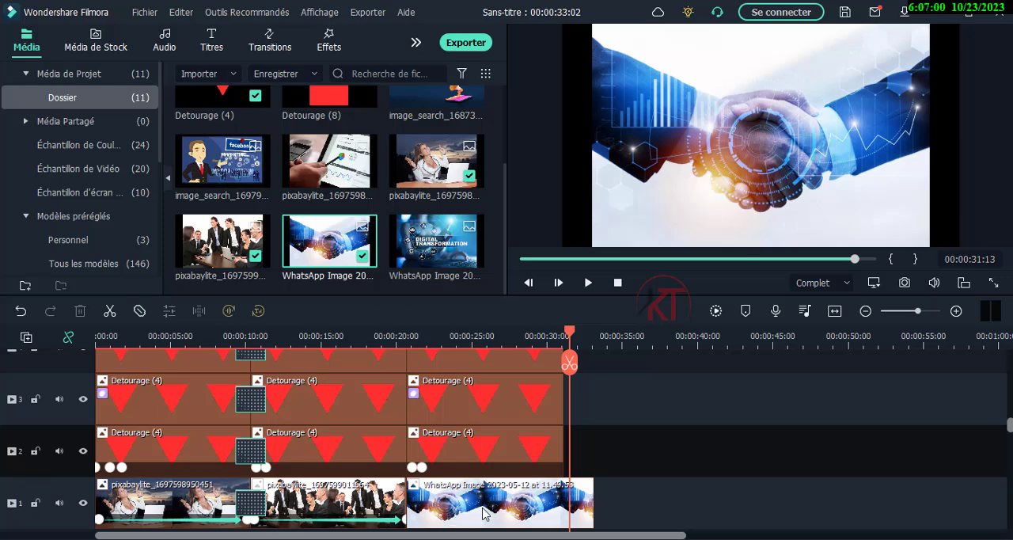
{"action": "left_click", "coordinate": [485, 513]}
{"action": "right_click", "coordinate": [485, 513]}
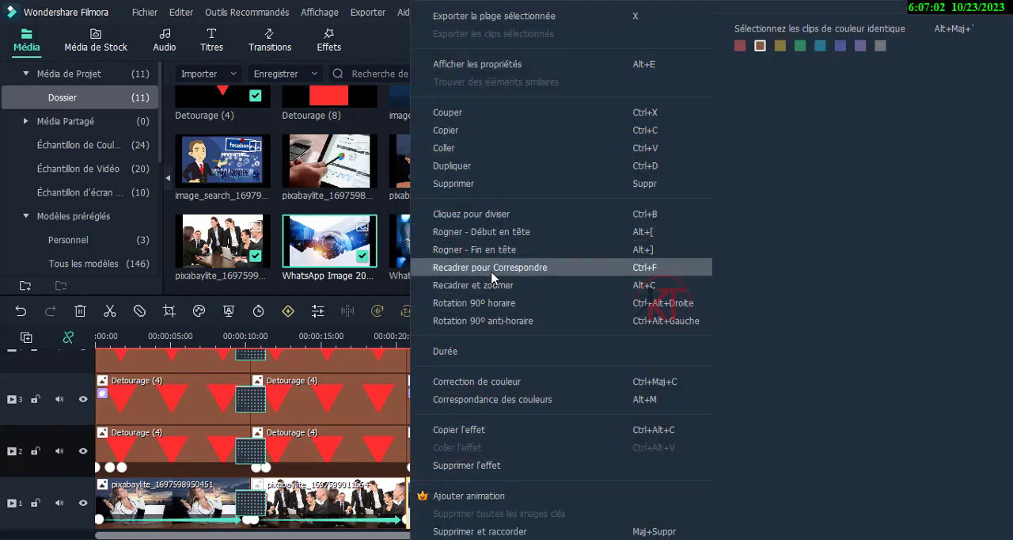
{"action": "left_click", "coordinate": [491, 269]}
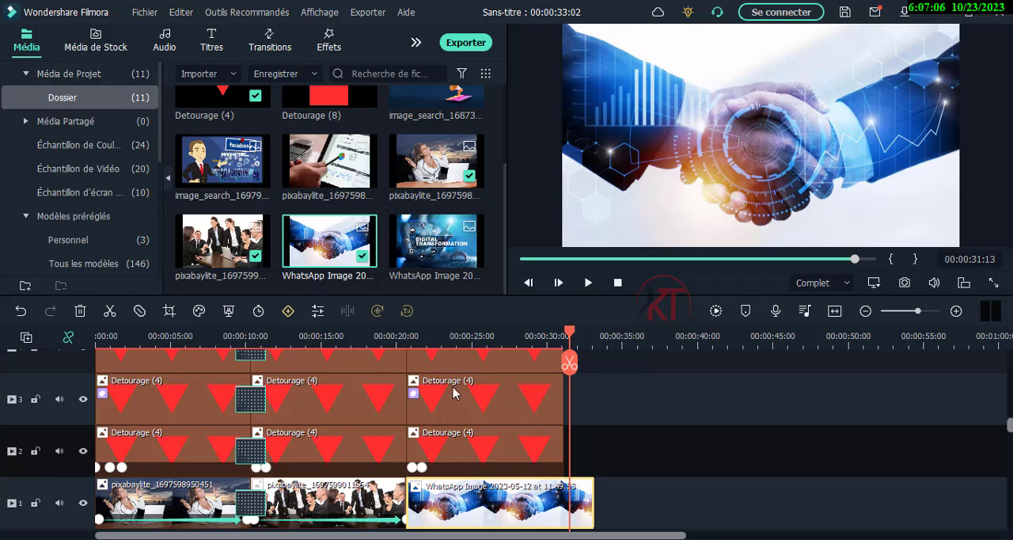
{"action": "scroll", "coordinate": [513, 410], "scroll_direction": "up", "scroll_amount": 1}
{"action": "left_click", "coordinate": [483, 338]}
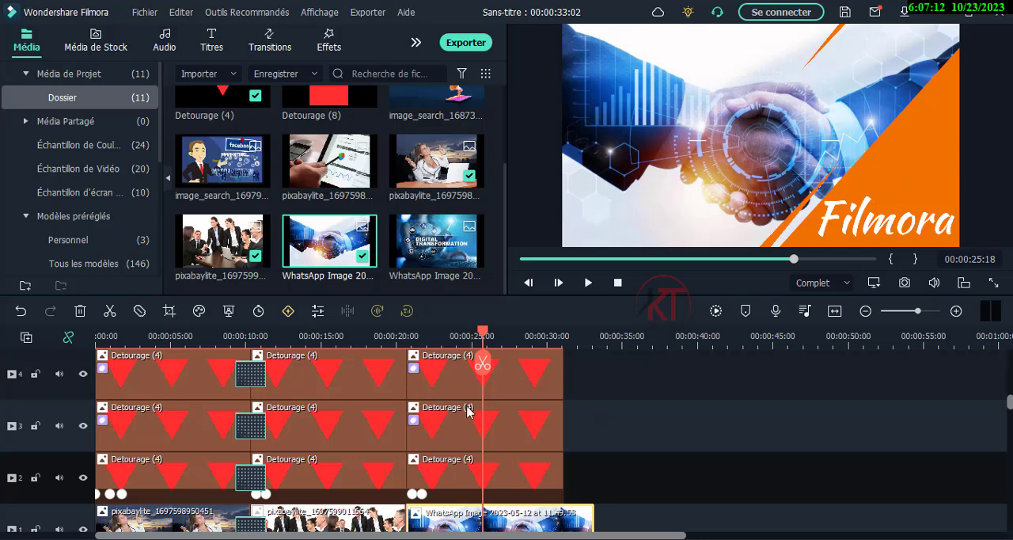
{"action": "left_click", "coordinate": [345, 340]}
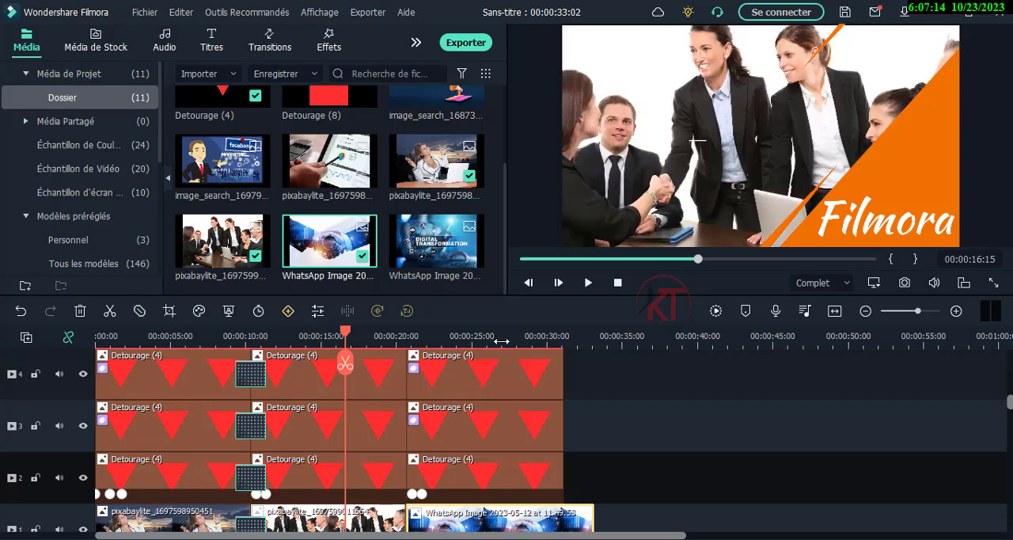
{"action": "left_click", "coordinate": [502, 339]}
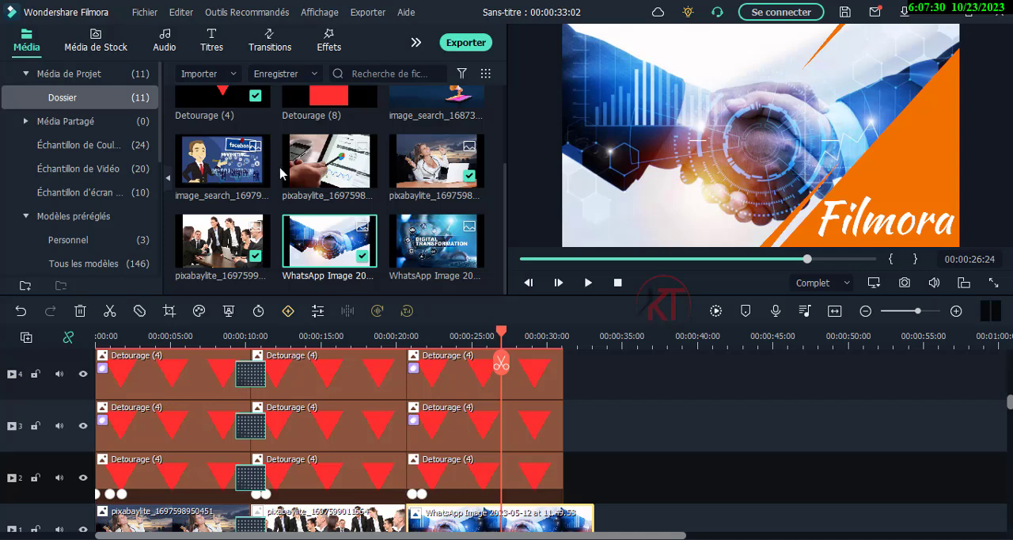
- Move all titles and triangle clips of the three scenes up one track to free track 2 for effects
{"action": "left_click", "coordinate": [327, 48]}
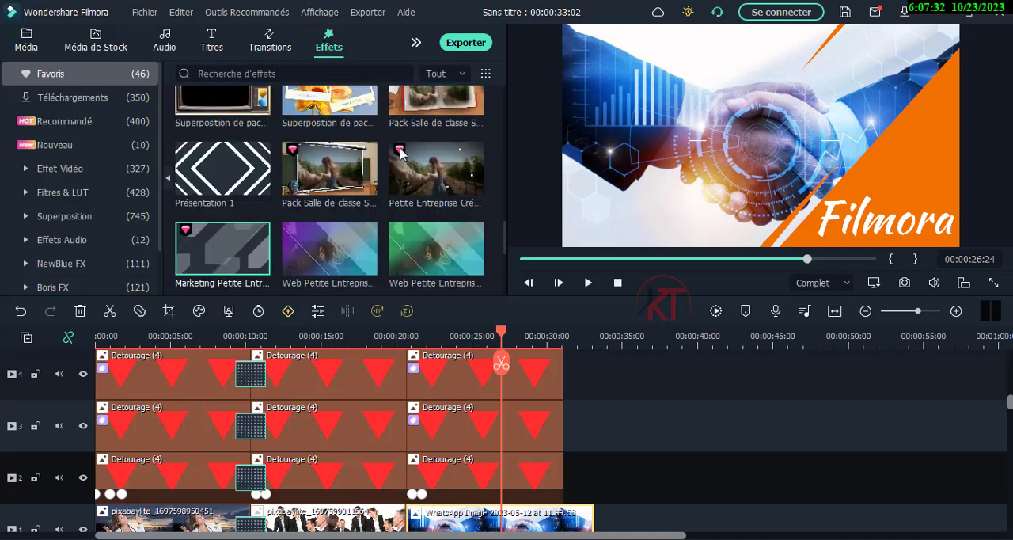
{"action": "scroll", "coordinate": [426, 429], "scroll_direction": "up", "scroll_amount": 1}
{"action": "scroll", "coordinate": [426, 429], "scroll_direction": "down", "scroll_amount": 2}
{"action": "scroll", "coordinate": [427, 429], "scroll_direction": "up", "scroll_amount": 2}
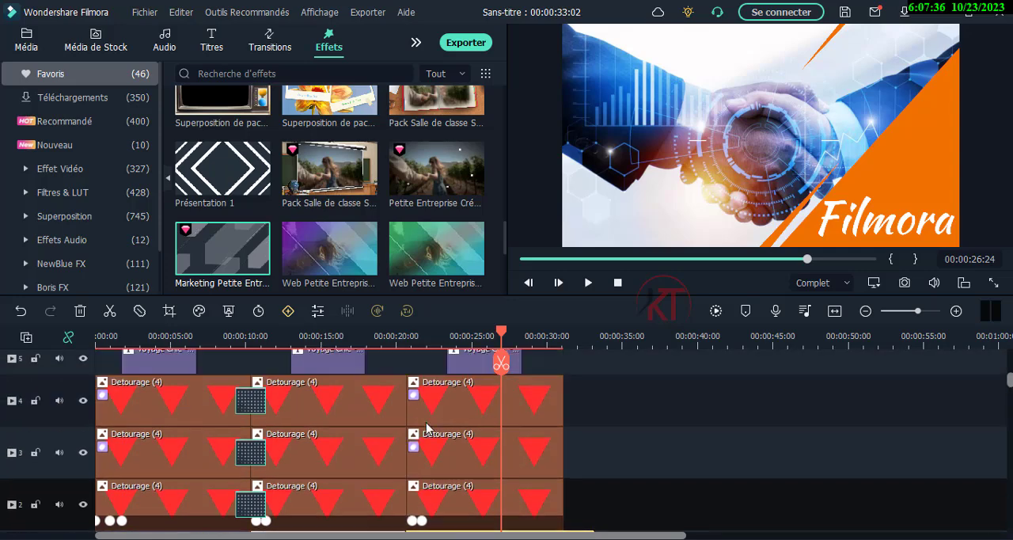
{"action": "scroll", "coordinate": [426, 429], "scroll_direction": "down", "scroll_amount": 1}
{"action": "left_click_drag", "start_coordinate": [601, 478], "coordinate": [125, 357]}
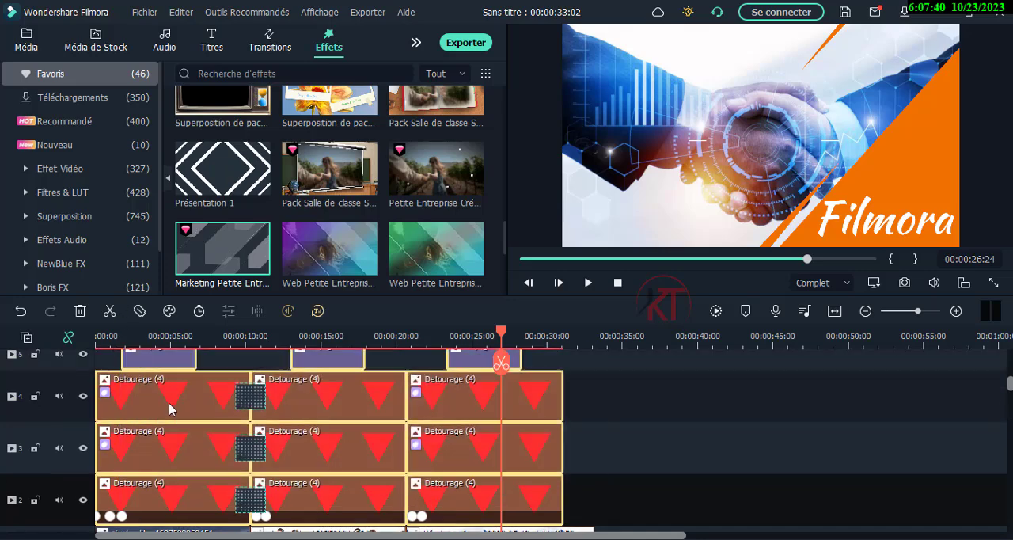
{"action": "left_click_drag", "start_coordinate": [170, 386], "coordinate": [172, 376]}
{"action": "scroll", "coordinate": [175, 441], "scroll_direction": "up", "scroll_amount": 1}
{"action": "left_click_drag", "start_coordinate": [170, 433], "coordinate": [168, 402]}
{"action": "scroll", "coordinate": [195, 442], "scroll_direction": "down", "scroll_amount": 2}
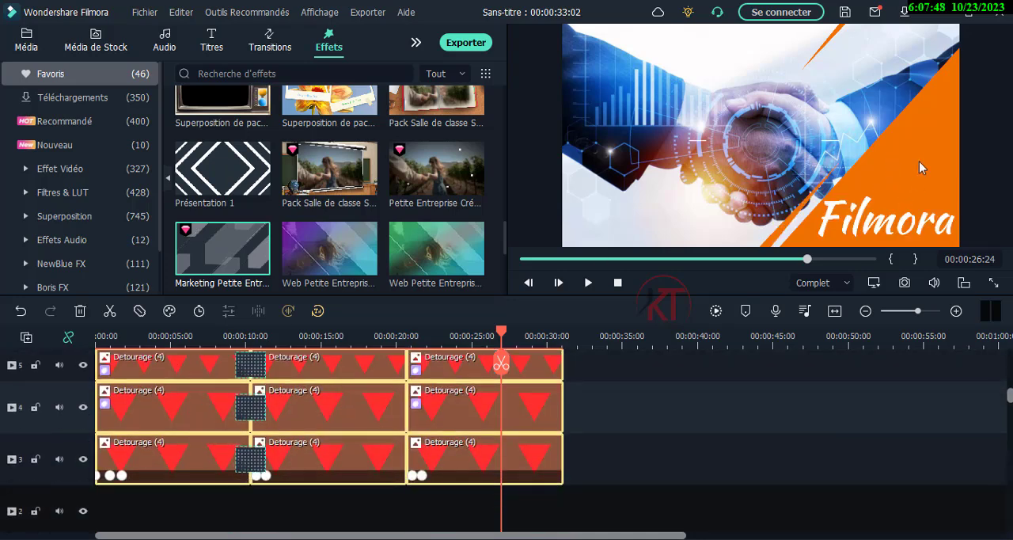
{"action": "scroll", "coordinate": [352, 489], "scroll_direction": "down", "scroll_amount": 2}
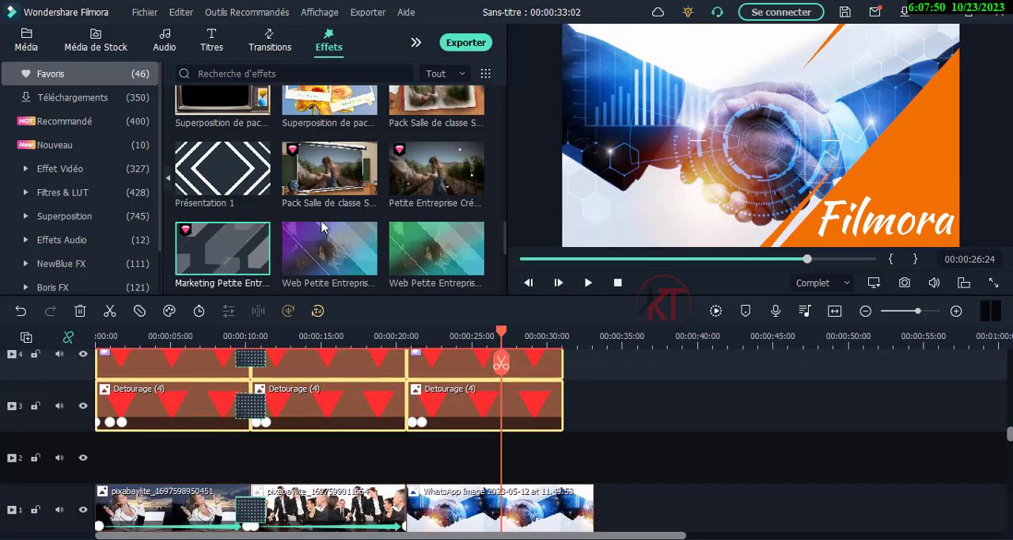
- Add the favourite Petite Entreprise Créatif effect to track 2, stretch it over the whole first scene and preview it up to 00:00:08:10
{"action": "left_click_drag", "start_coordinate": [425, 179], "coordinate": [121, 454]}
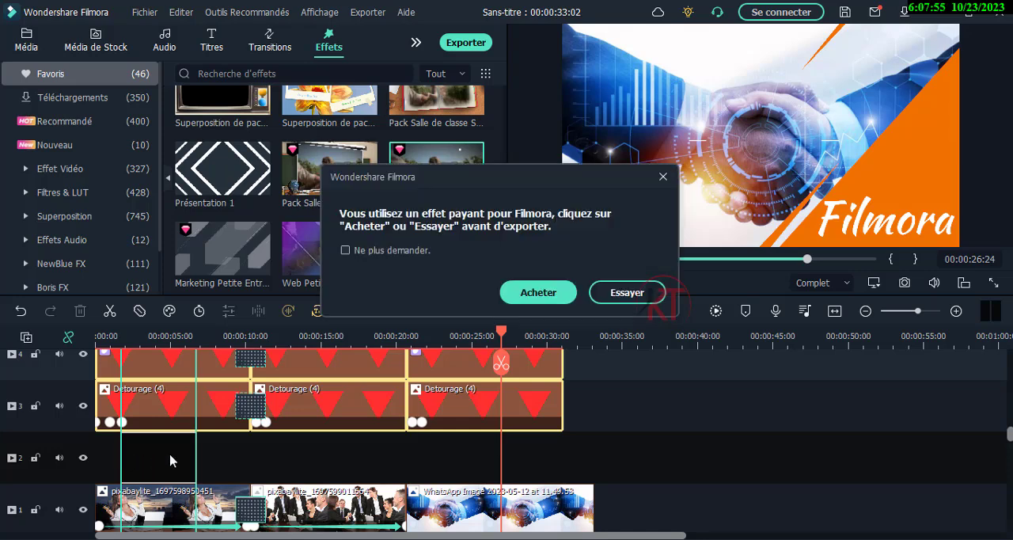
{"action": "left_click", "coordinate": [653, 292]}
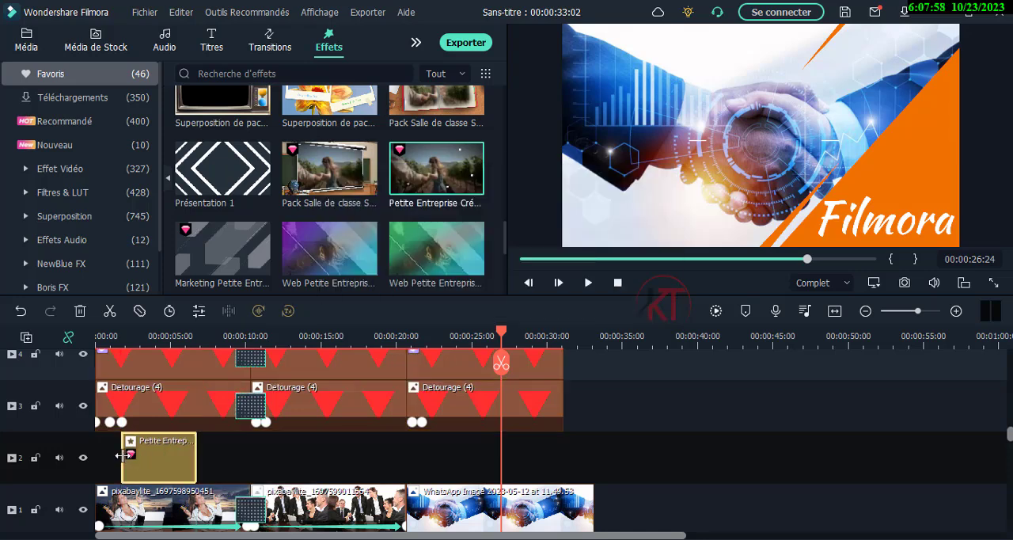
{"action": "left_click_drag", "start_coordinate": [122, 455], "coordinate": [96, 456]}
{"action": "left_click_drag", "start_coordinate": [196, 462], "coordinate": [250, 461]}
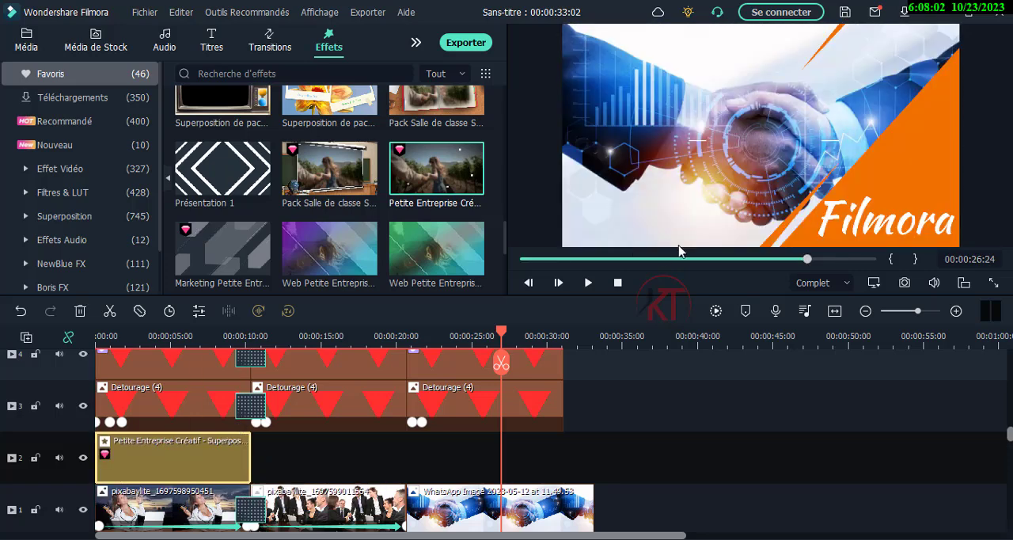
{"action": "left_click", "coordinate": [181, 338]}
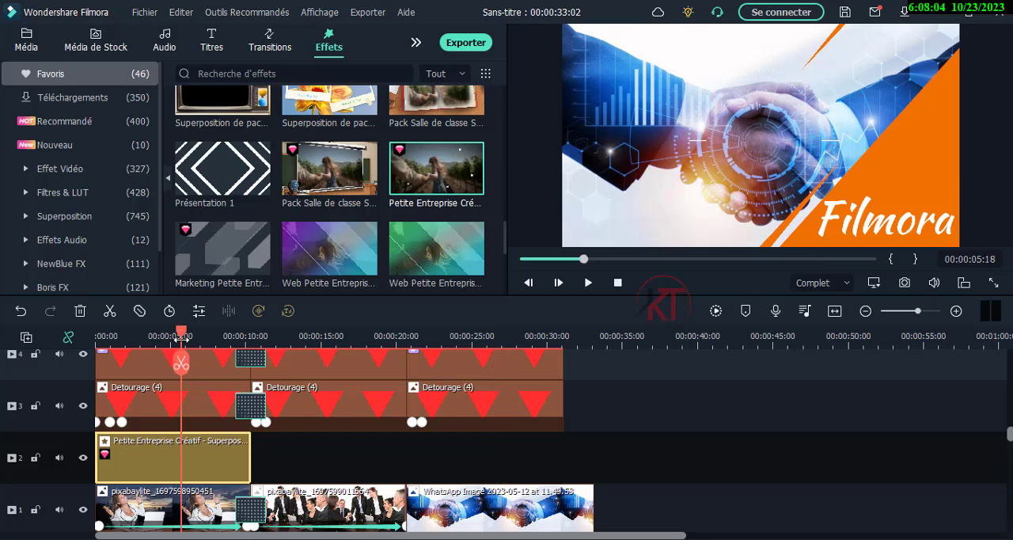
{"action": "left_click_drag", "start_coordinate": [184, 338], "coordinate": [221, 338]}
- Add the Marketing Petite Entreprise effect to track 2 over the whole second scene and preview it up to 00:00:19:02
{"action": "scroll", "coordinate": [314, 205], "scroll_direction": "up", "scroll_amount": 3}
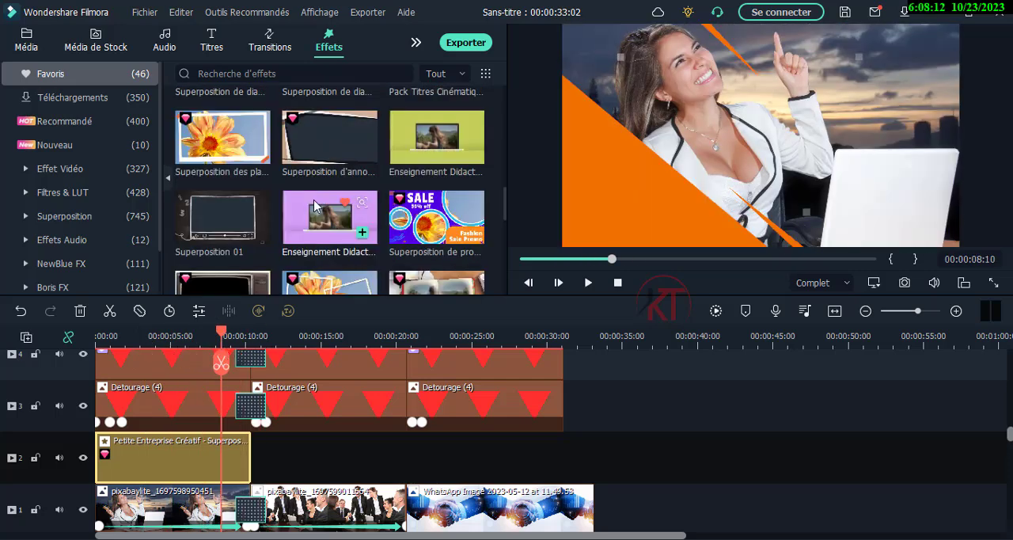
{"action": "scroll", "coordinate": [314, 205], "scroll_direction": "down", "scroll_amount": 3}
{"action": "left_click_drag", "start_coordinate": [229, 261], "coordinate": [400, 465]}
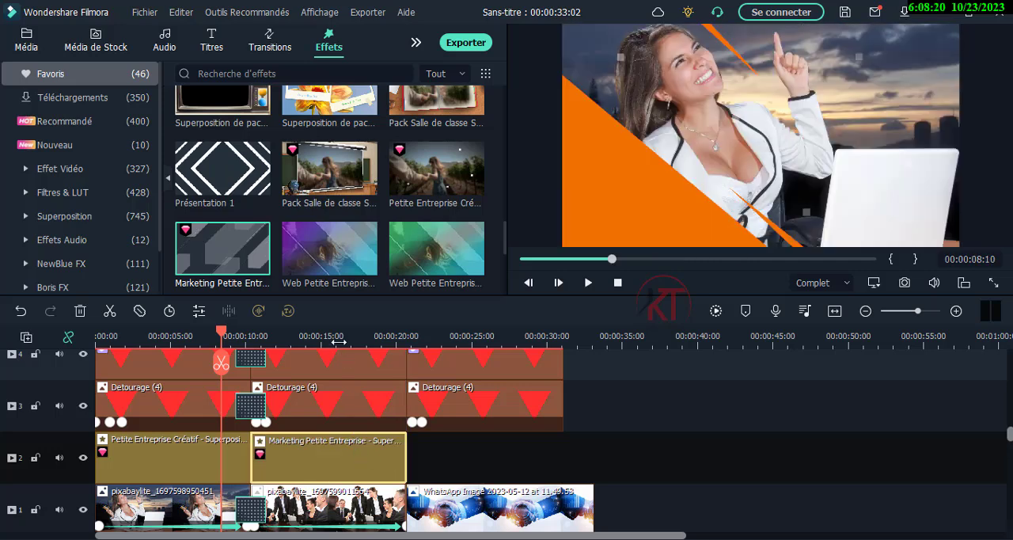
{"action": "left_click", "coordinate": [338, 342]}
{"action": "left_click_drag", "start_coordinate": [333, 338], "coordinate": [384, 342]}
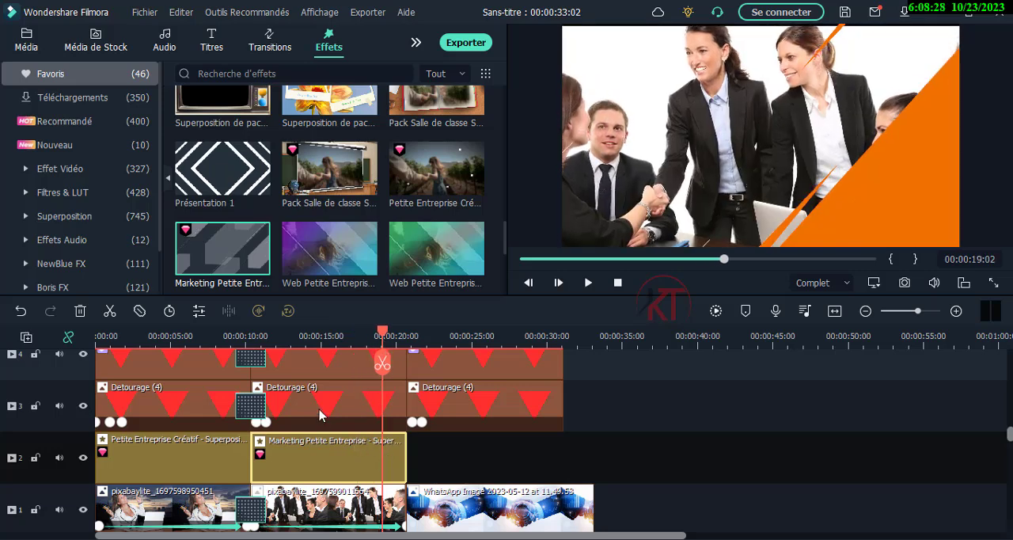
- Lower the opacity of the Marketing Petite Entreprise effect on track 2 and return to the timeline
{"action": "left_click", "coordinate": [210, 308]}
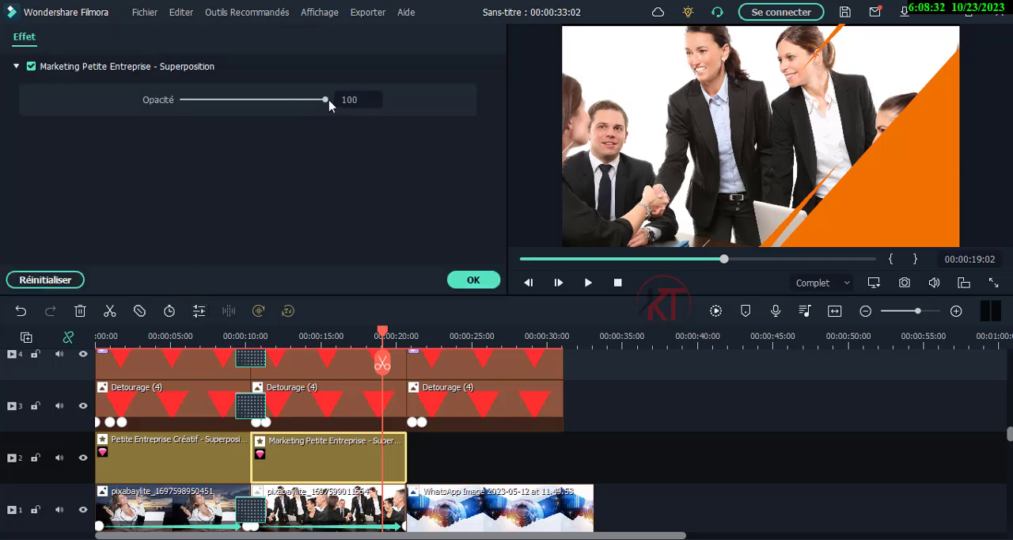
{"action": "left_click_drag", "start_coordinate": [325, 101], "coordinate": [289, 107]}
{"action": "left_click", "coordinate": [457, 470]}
{"action": "scroll", "coordinate": [378, 448], "scroll_direction": "down", "scroll_amount": 3}
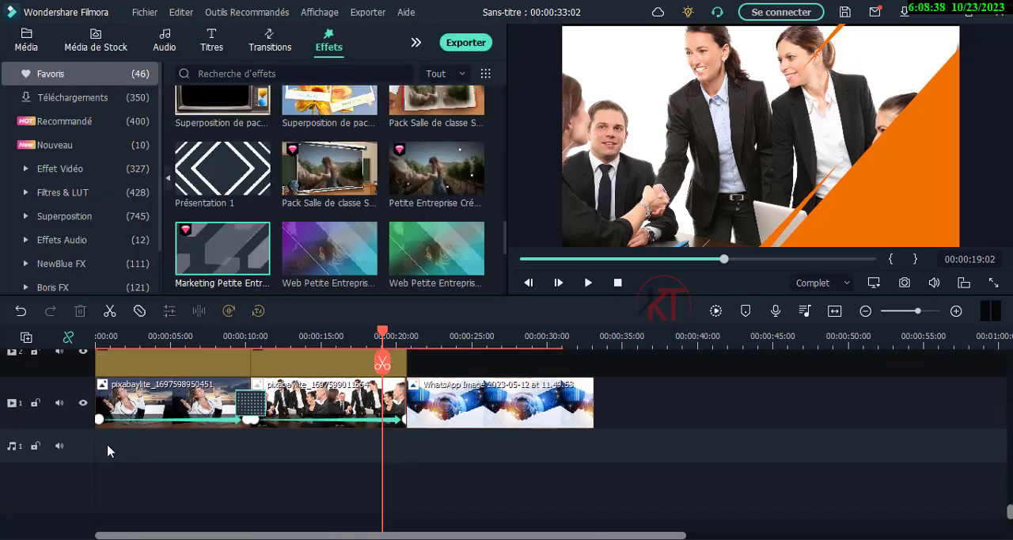